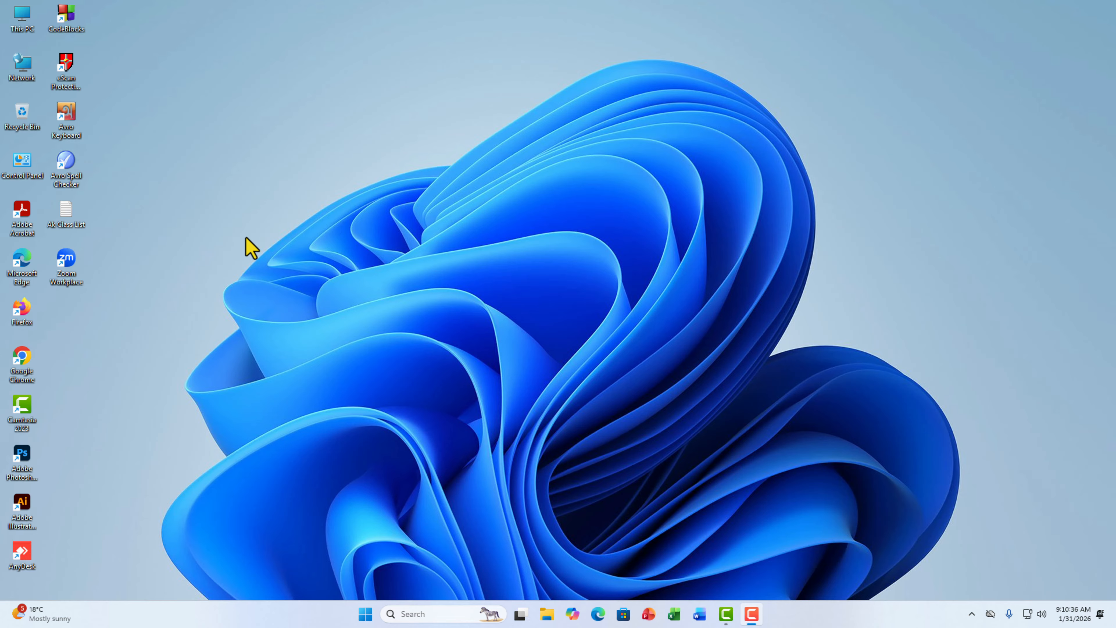
Launch Google Chrome and open the browser profile that has the mountain lake picture
click(187, 52)
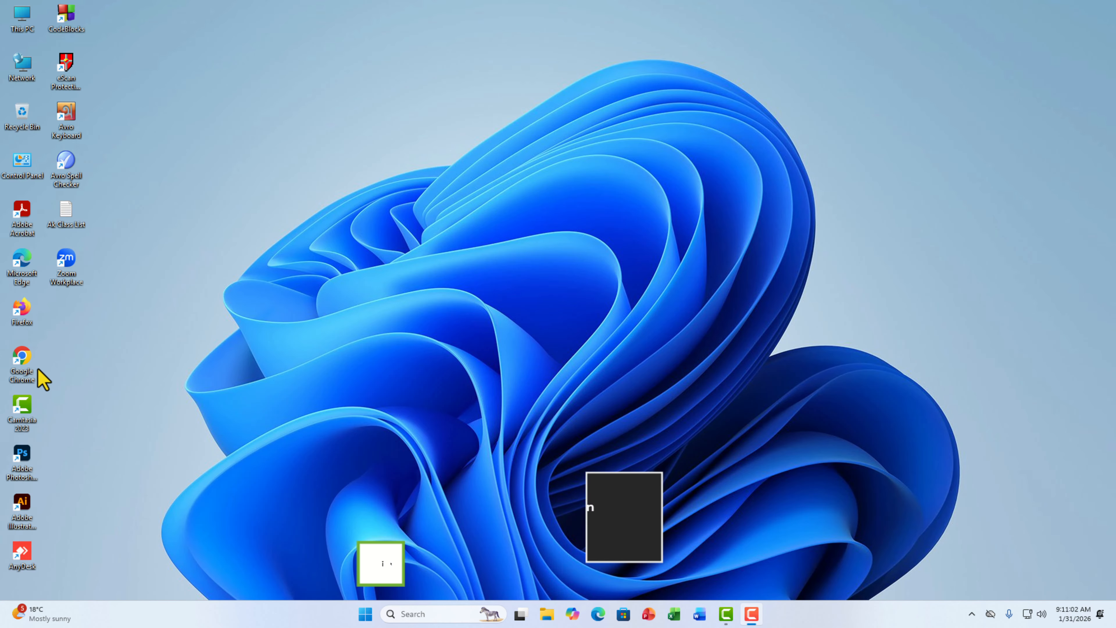
double_click(31, 361)
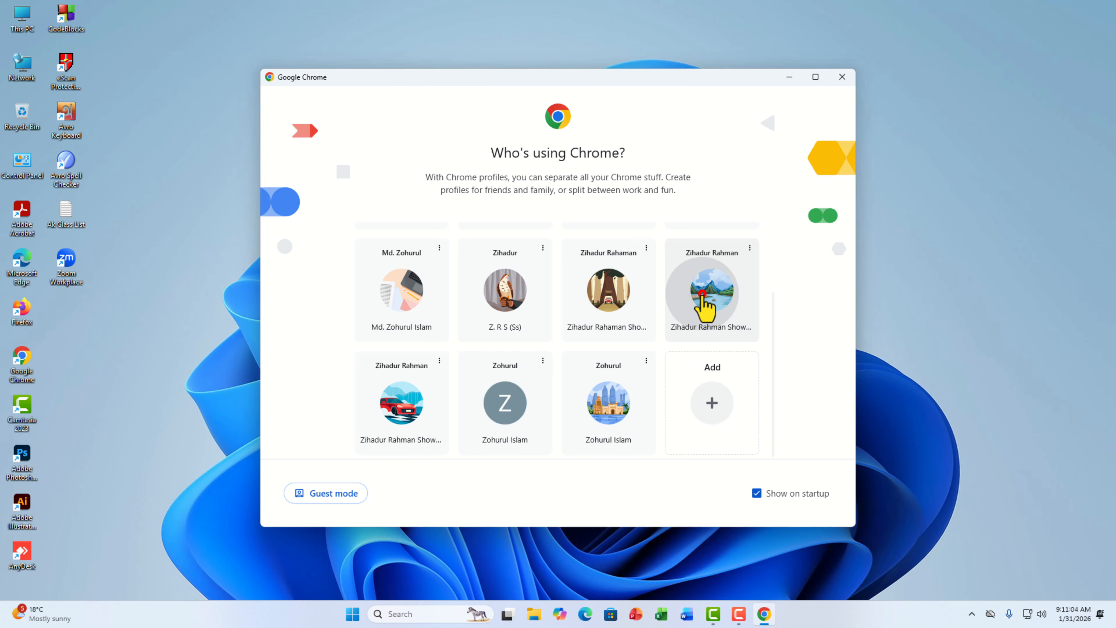
click(703, 293)
Search Google for "desmos" and open the Desmos website from the results
click(436, 222)
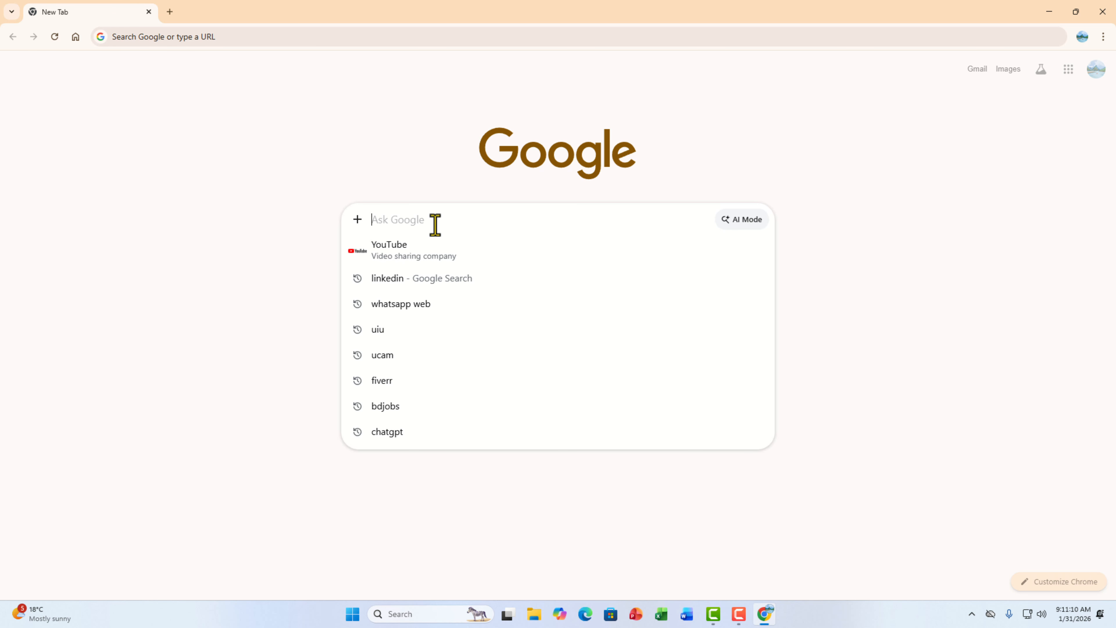
text(des)
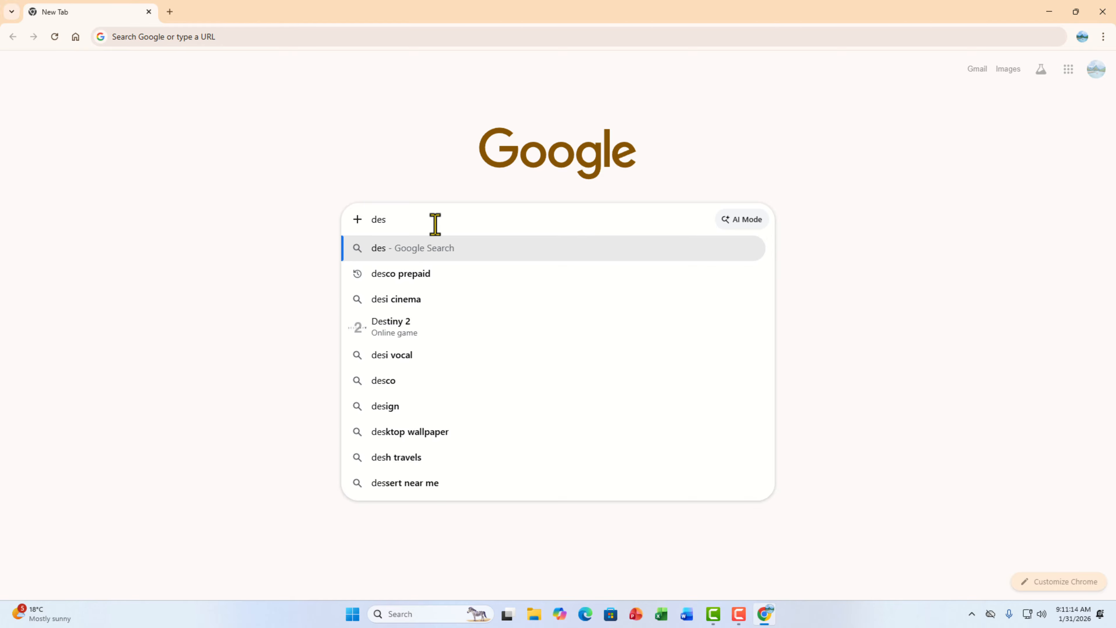
text(mos)
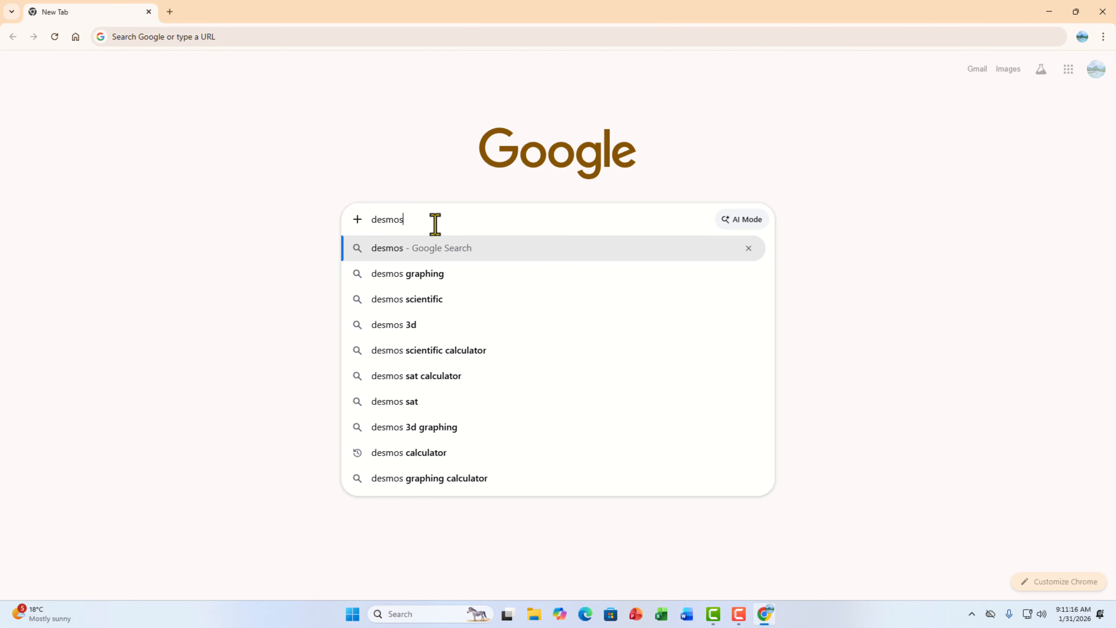
key(Return)
click(241, 187)
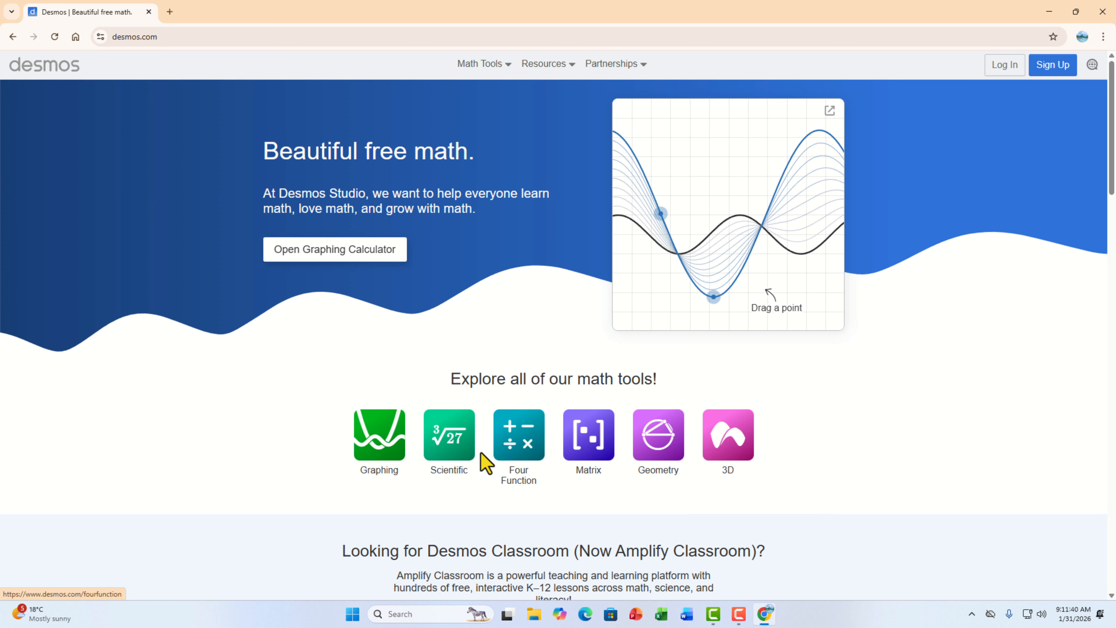
Open the Desmos graphing calculator and plot the equation y=x in the first expression line
click(330, 251)
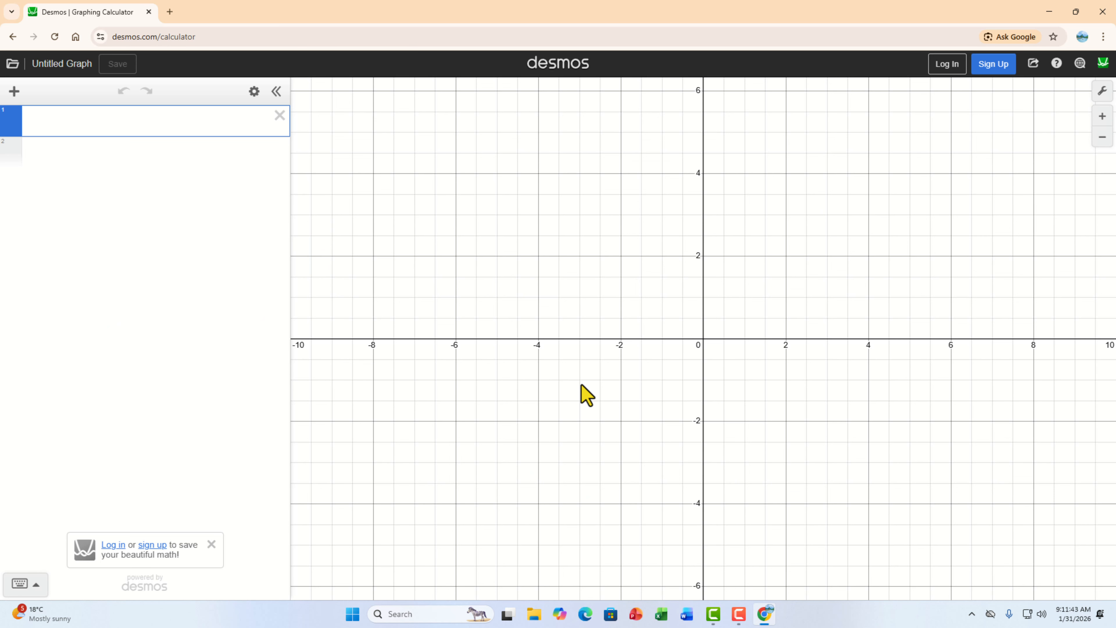
click(70, 116)
scroll(699, 499, down, 5)
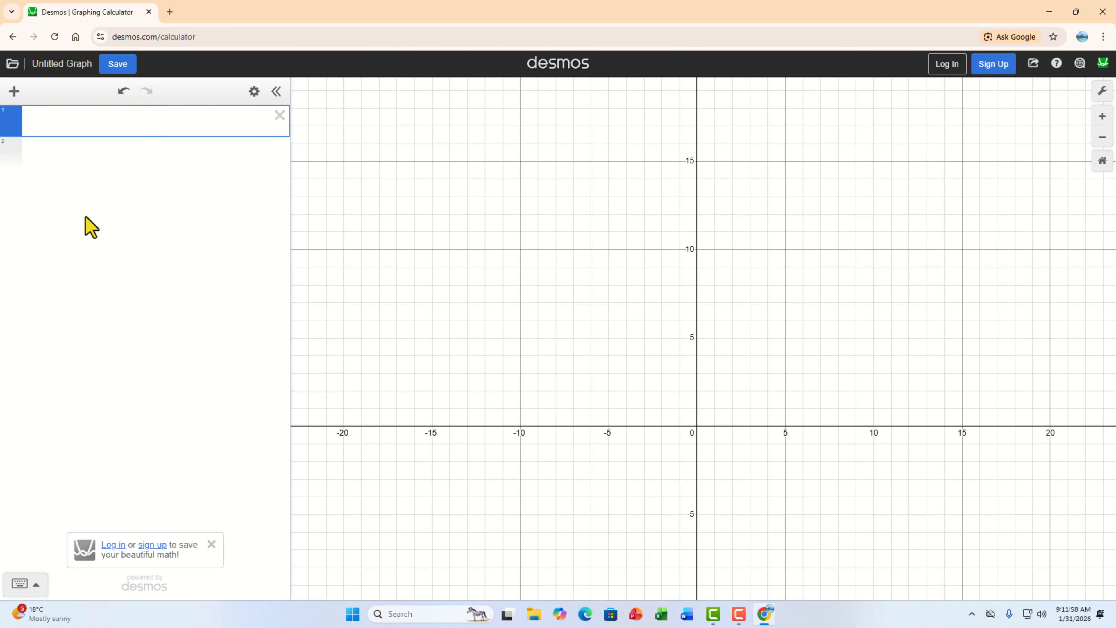
click(69, 121)
text(y=x)
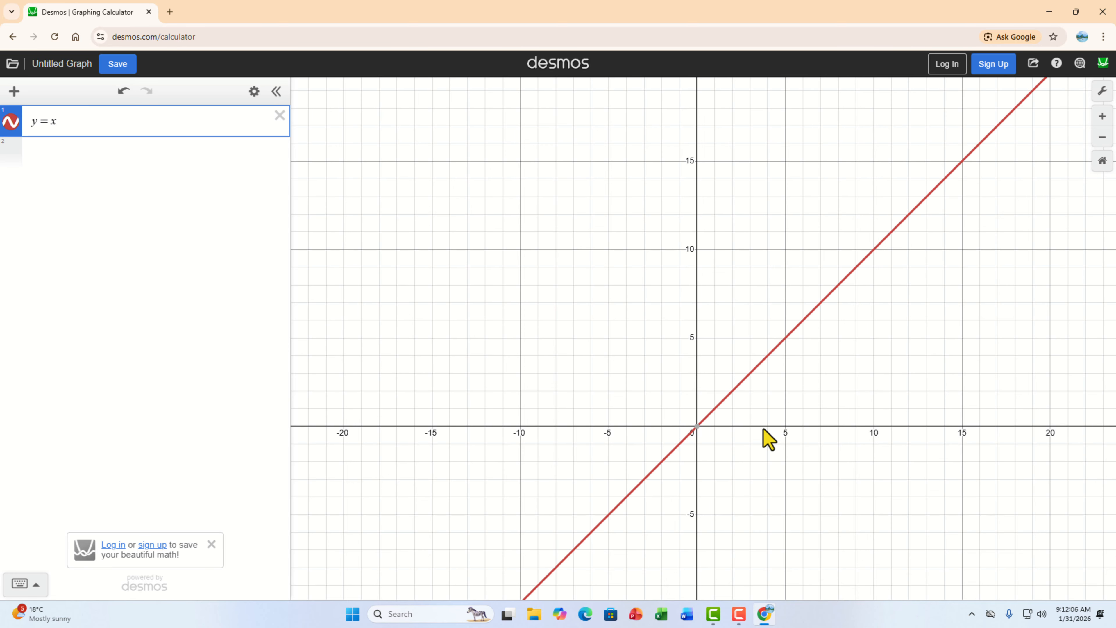
click(116, 124)
key(BackSpace)
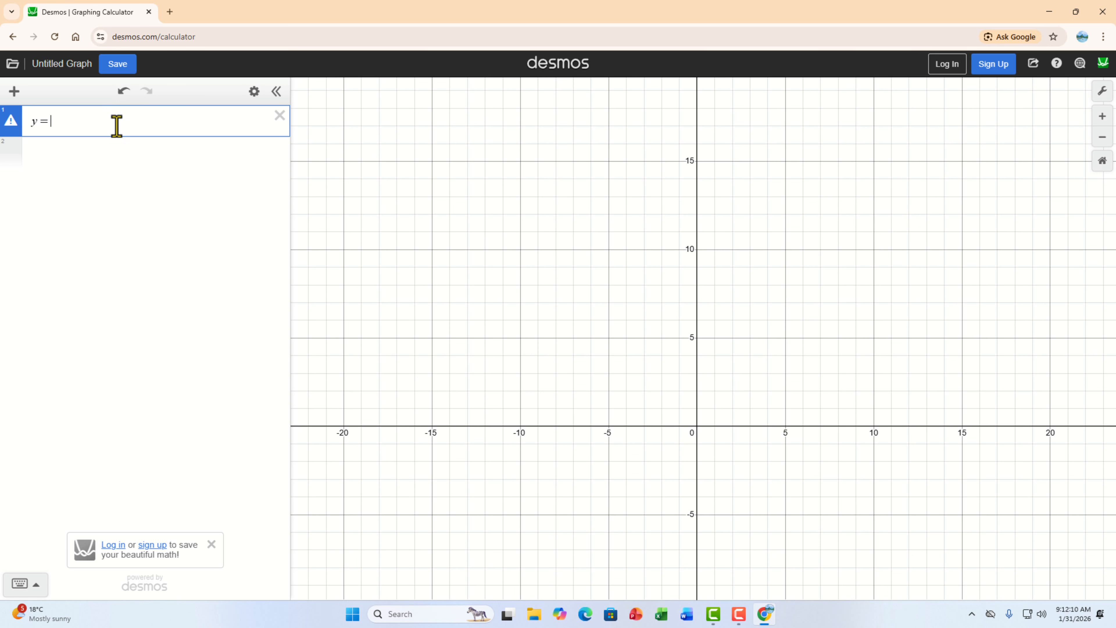
text(x)
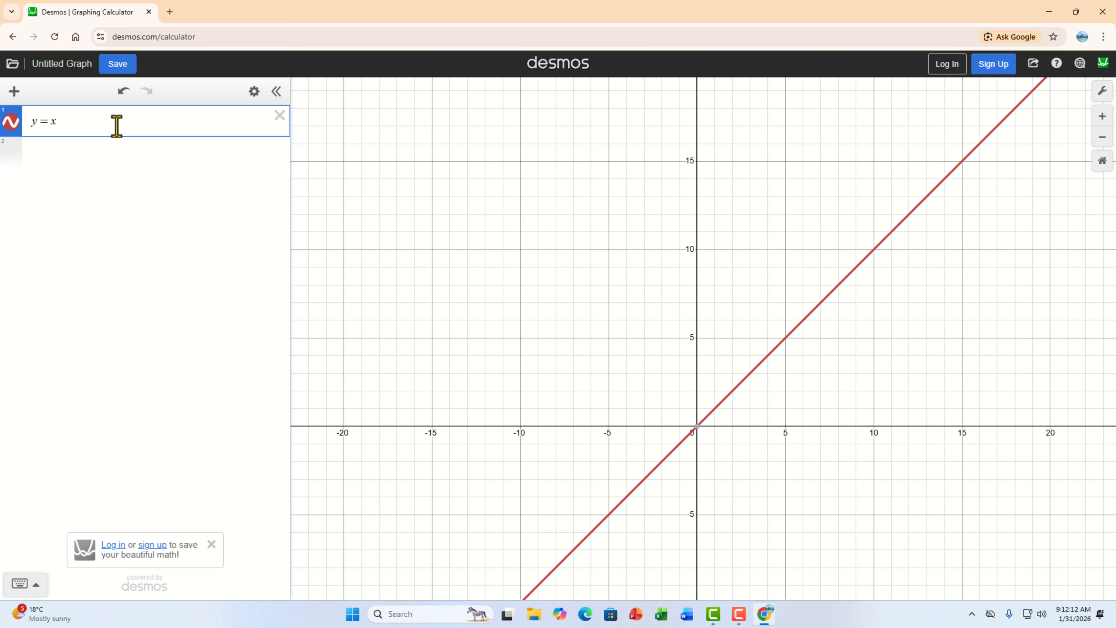
text(_22)
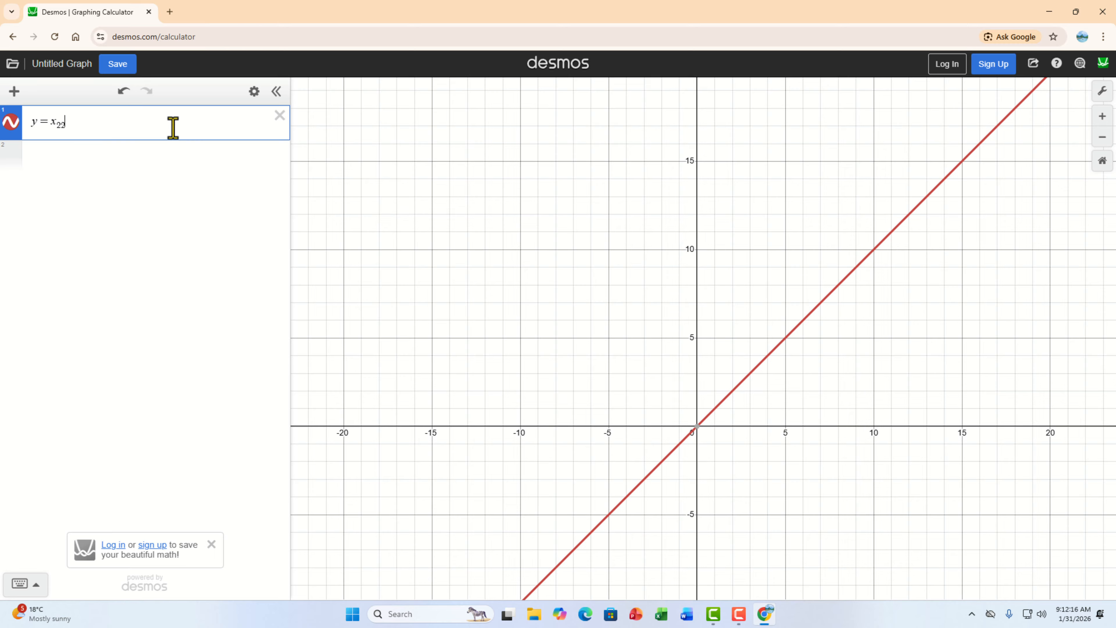
key(BackSpace)
key(BackSpace)
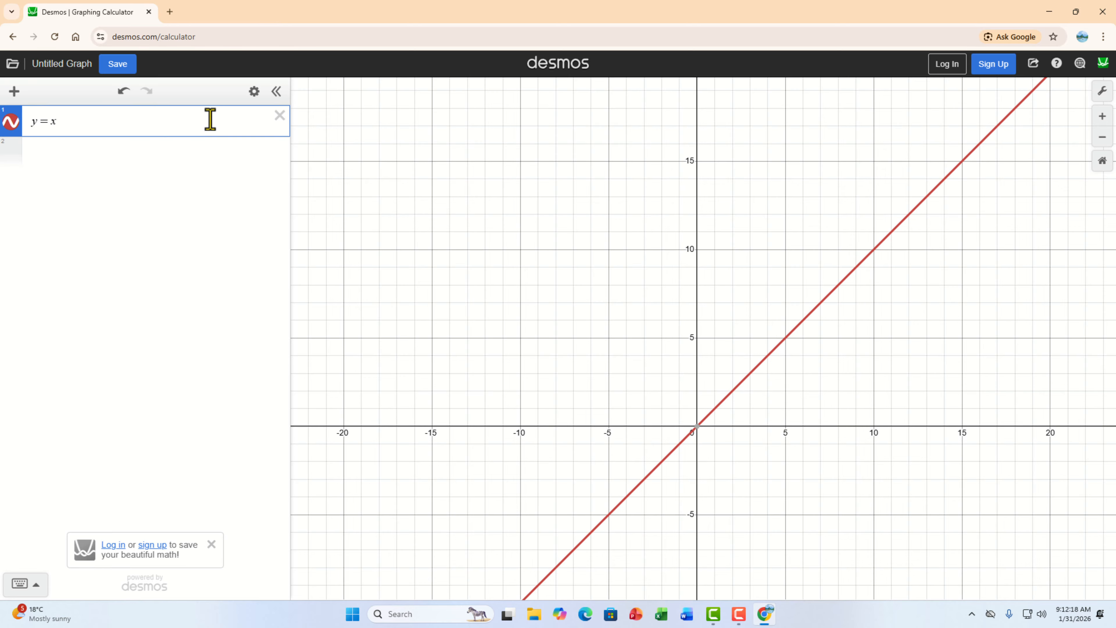
Square the x in the first equation using the on-screen math keypad, and change the exponent to 5
click(19, 583)
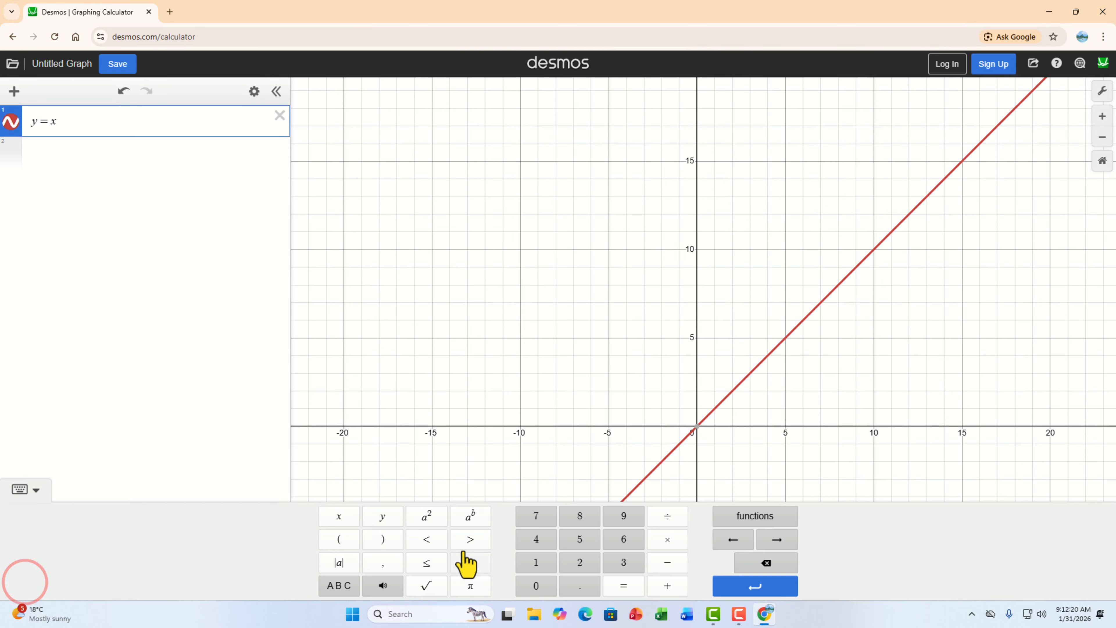
click(427, 517)
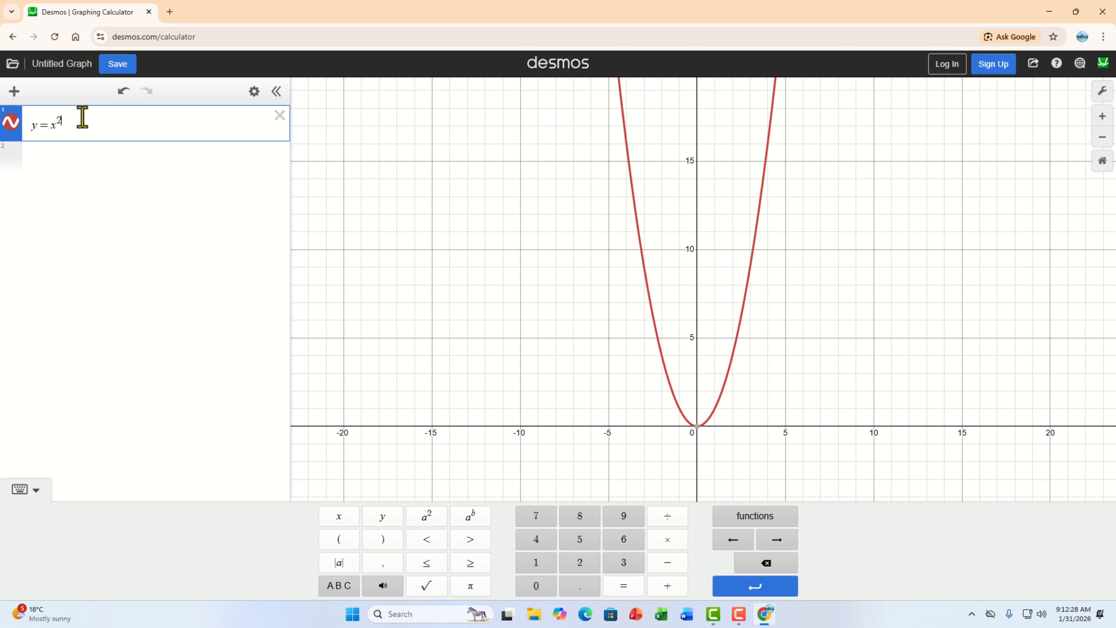
key(BackSpace)
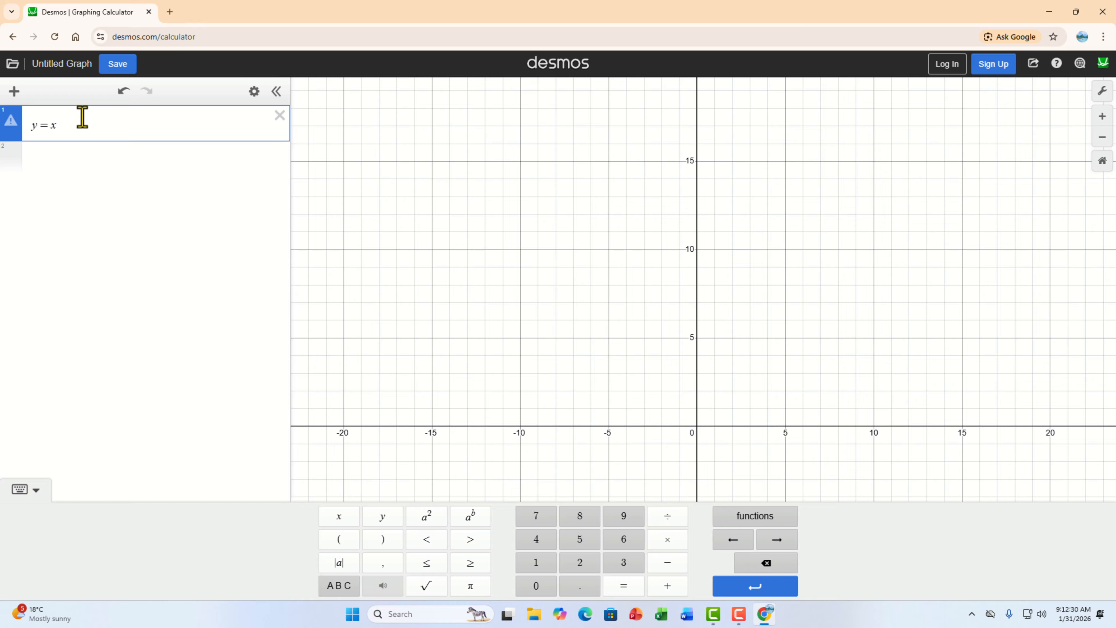
text(5 )
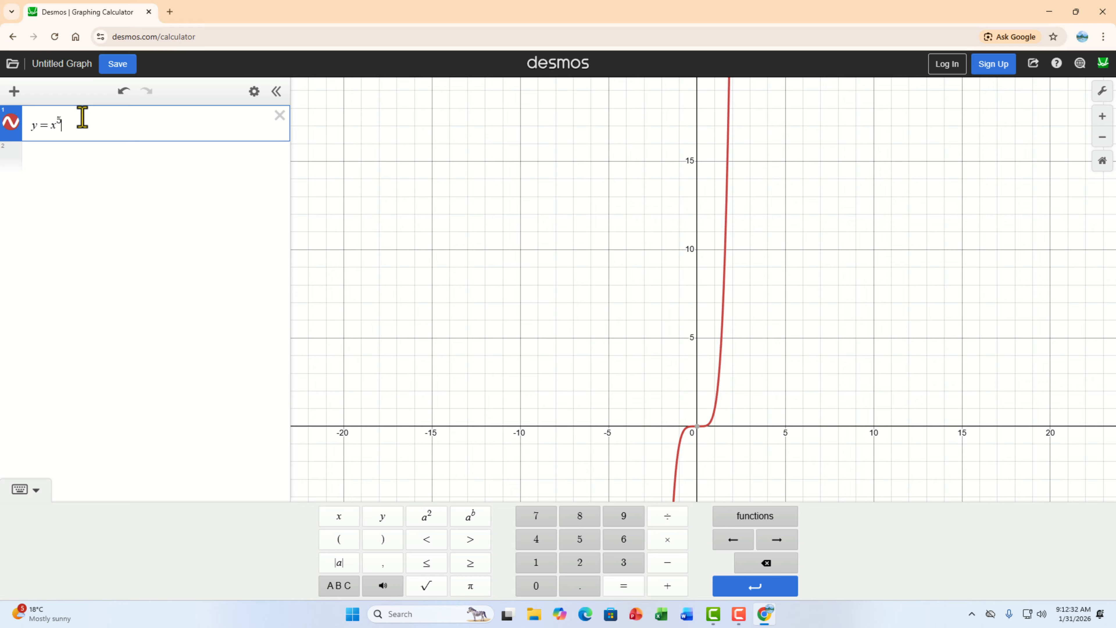
Extend the first equation with further terms so it reads y = x^5 + 7x + 8y + 7
text(+ )
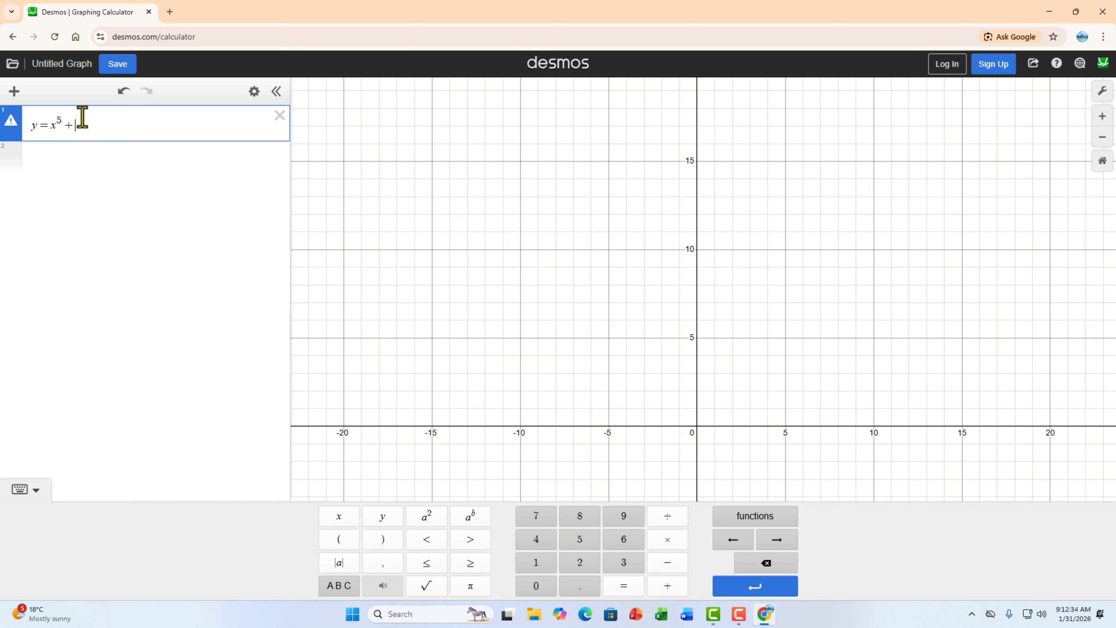
text(7)
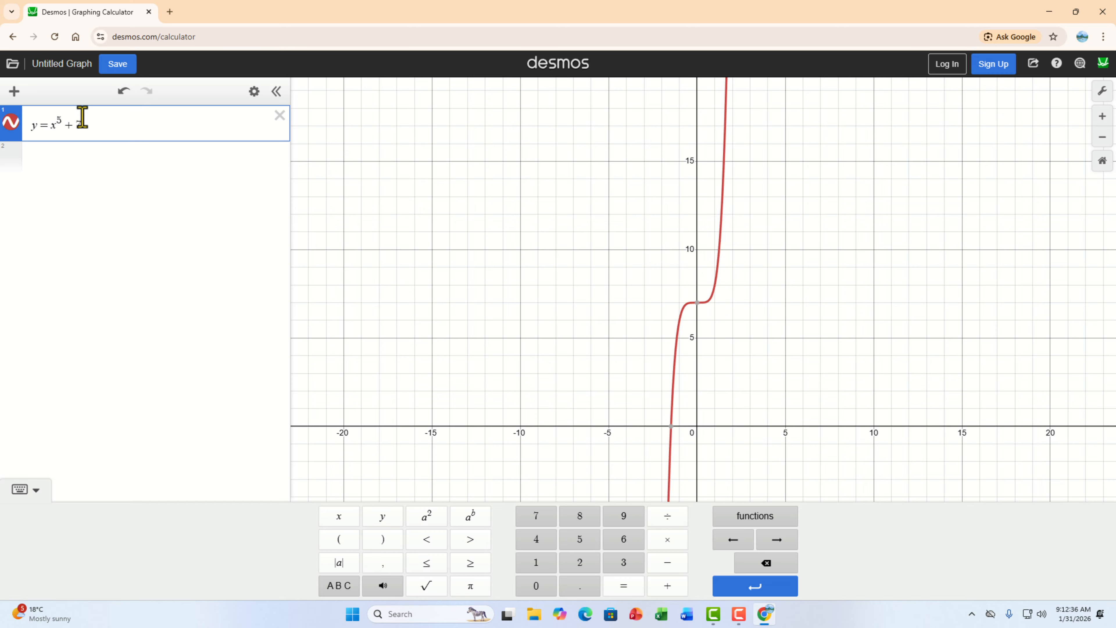
text(x + )
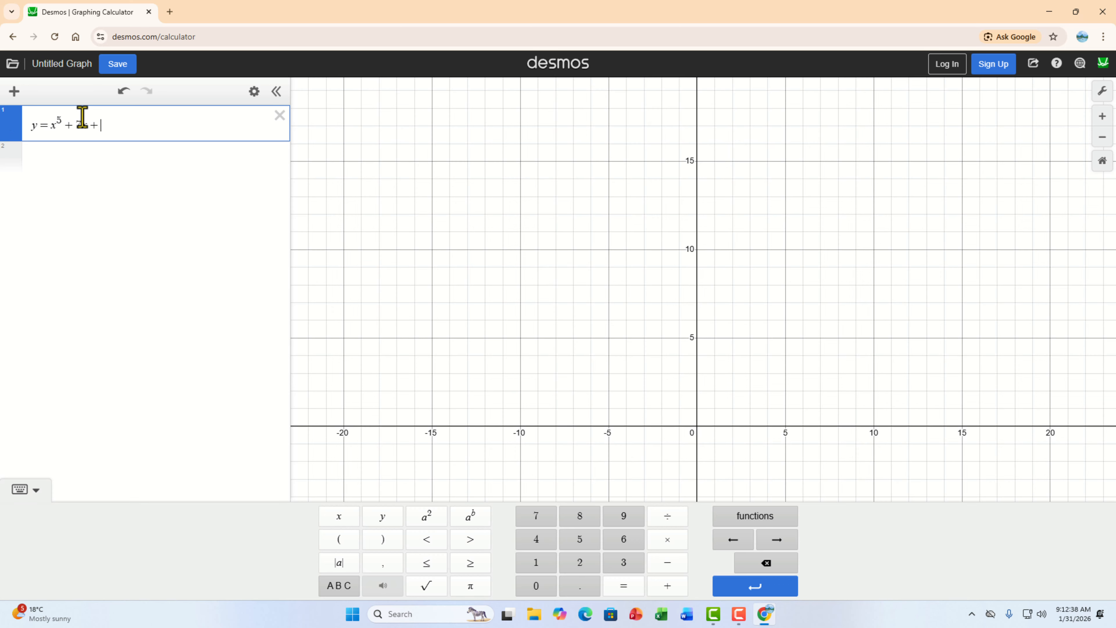
text(8)
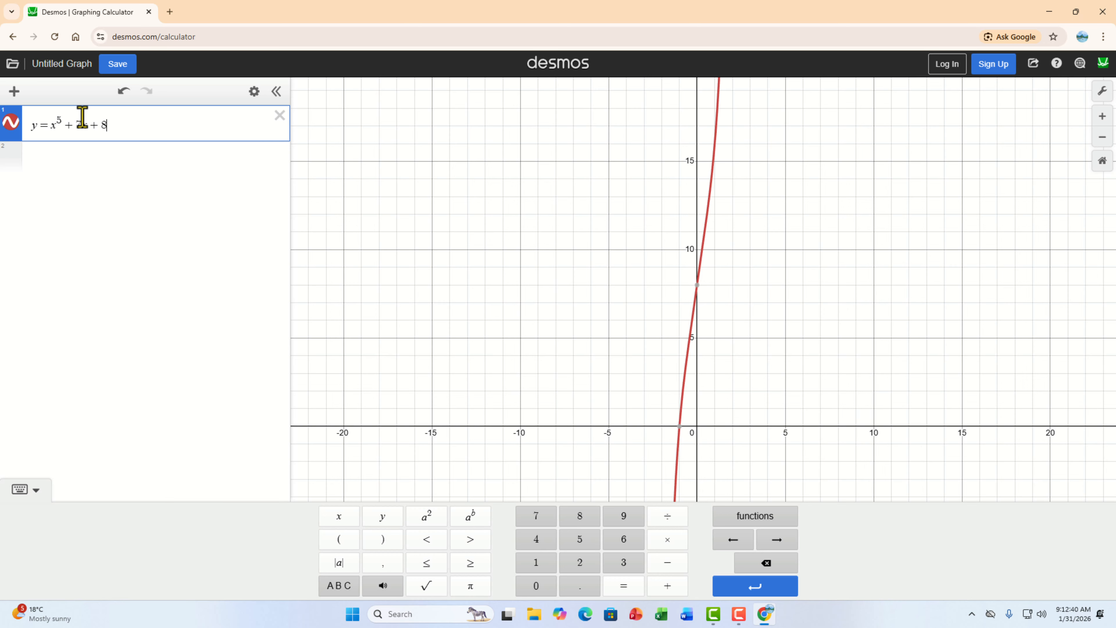
text(y )
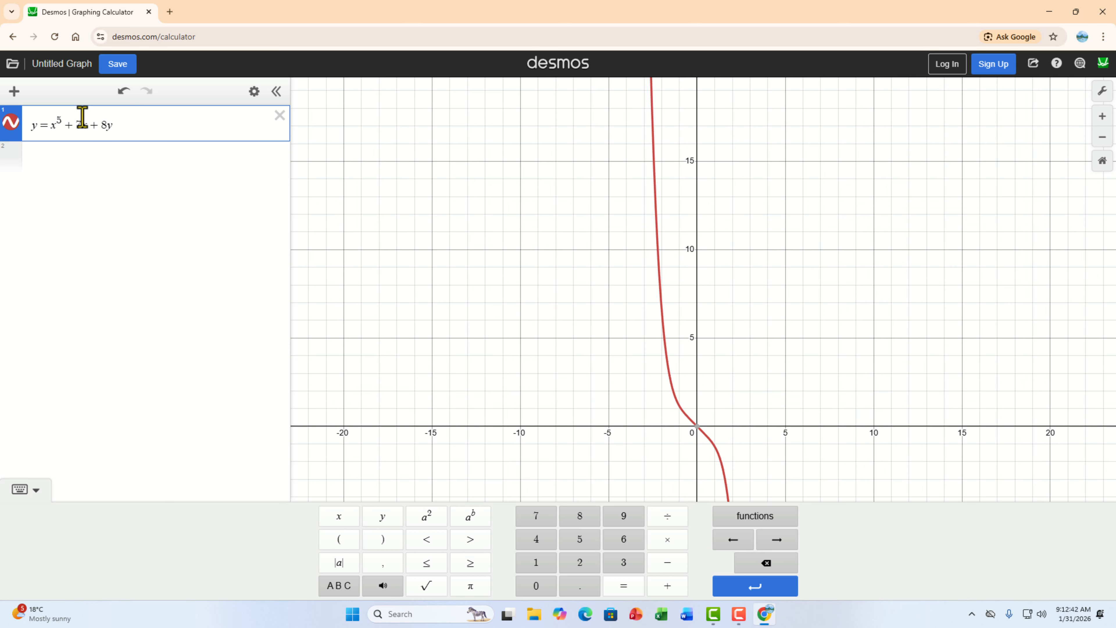
text(+ 7)
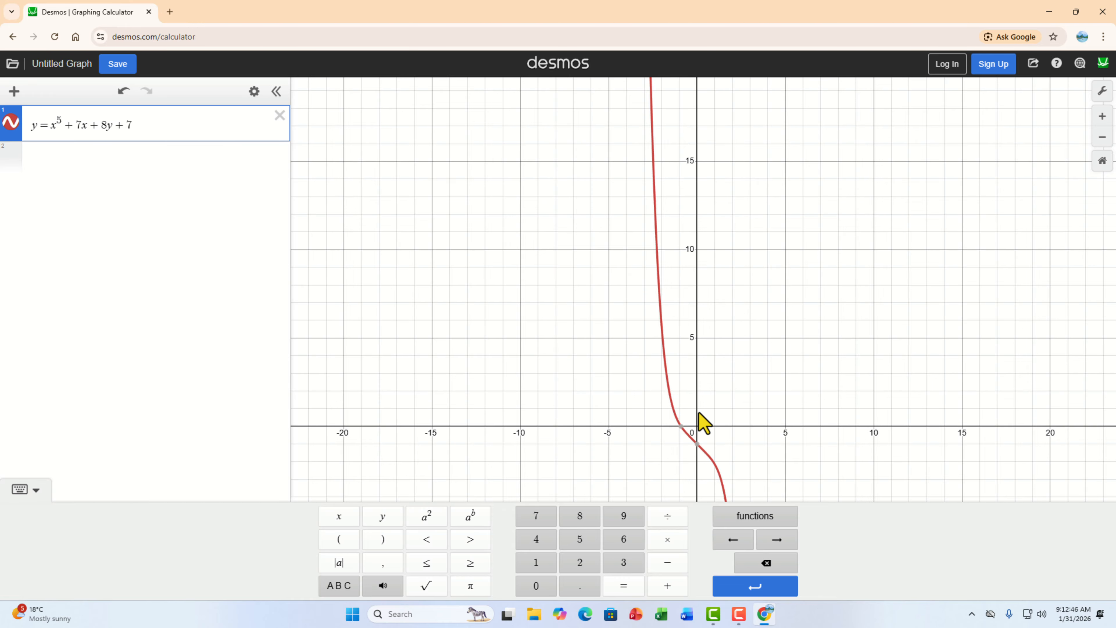
scroll(703, 423, down, 5)
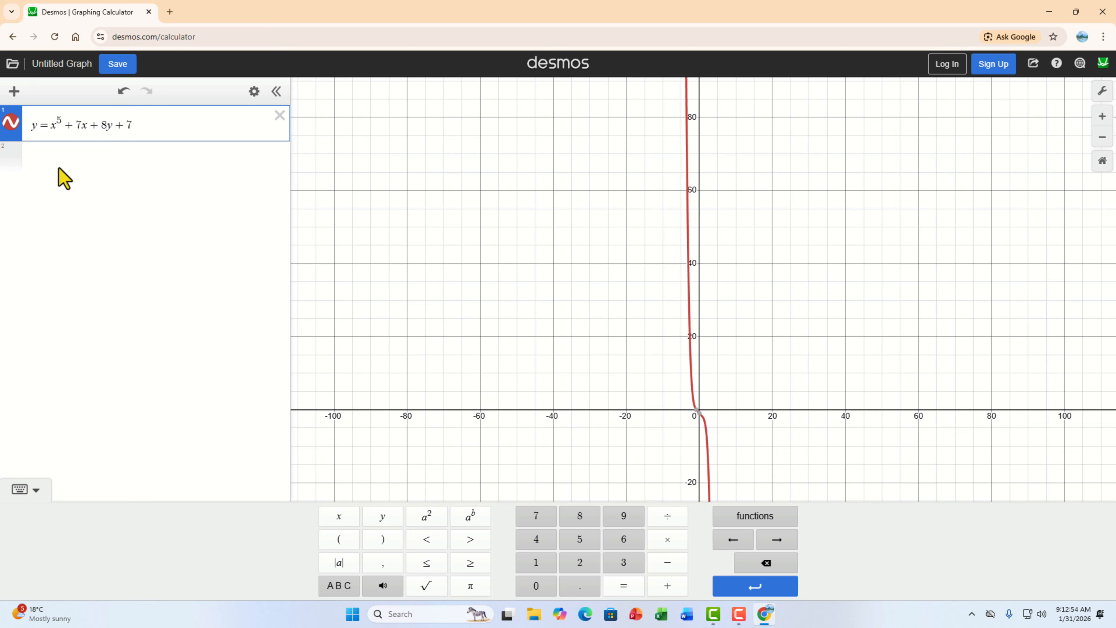
Leave the graphing calculator without saving the graph and open the Scientific calculator from the Desmos home page
click(9, 37)
click(605, 110)
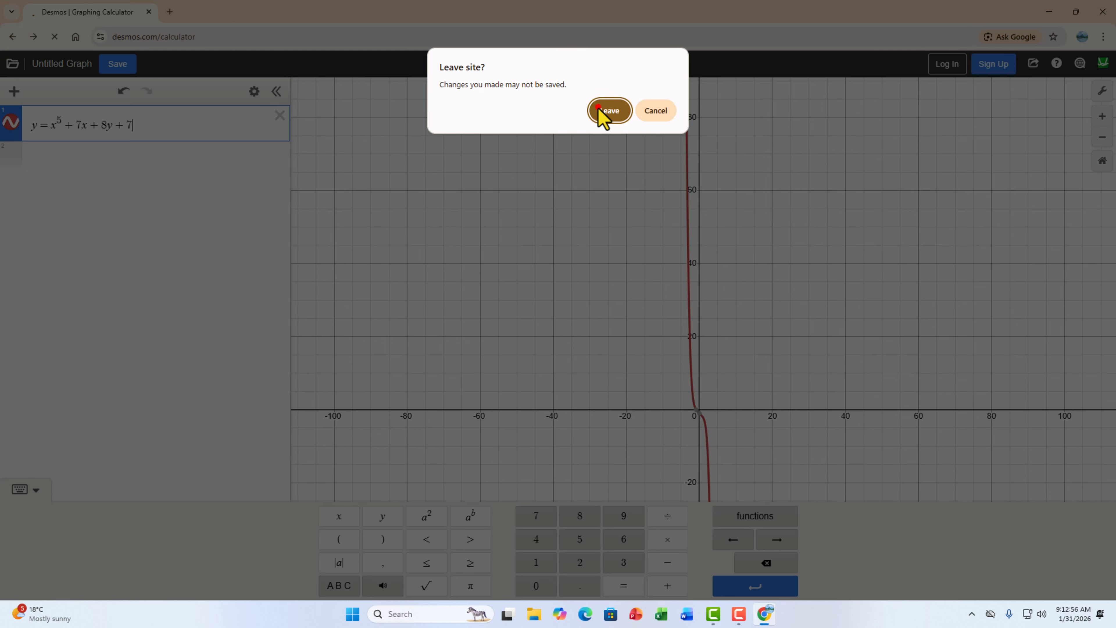
click(455, 459)
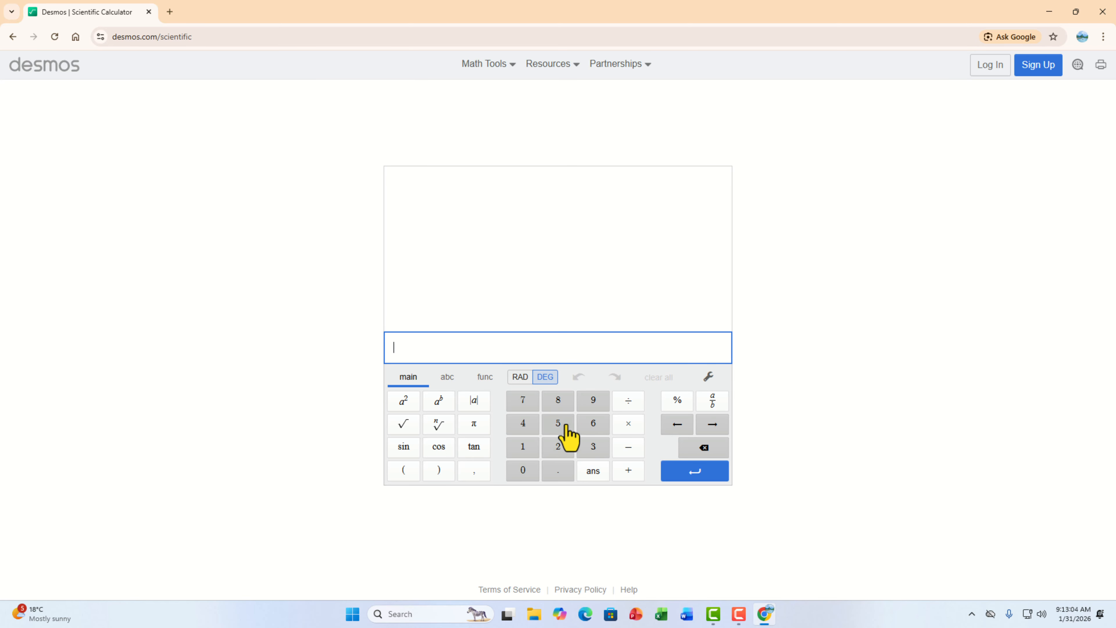
click(559, 443)
click(558, 423)
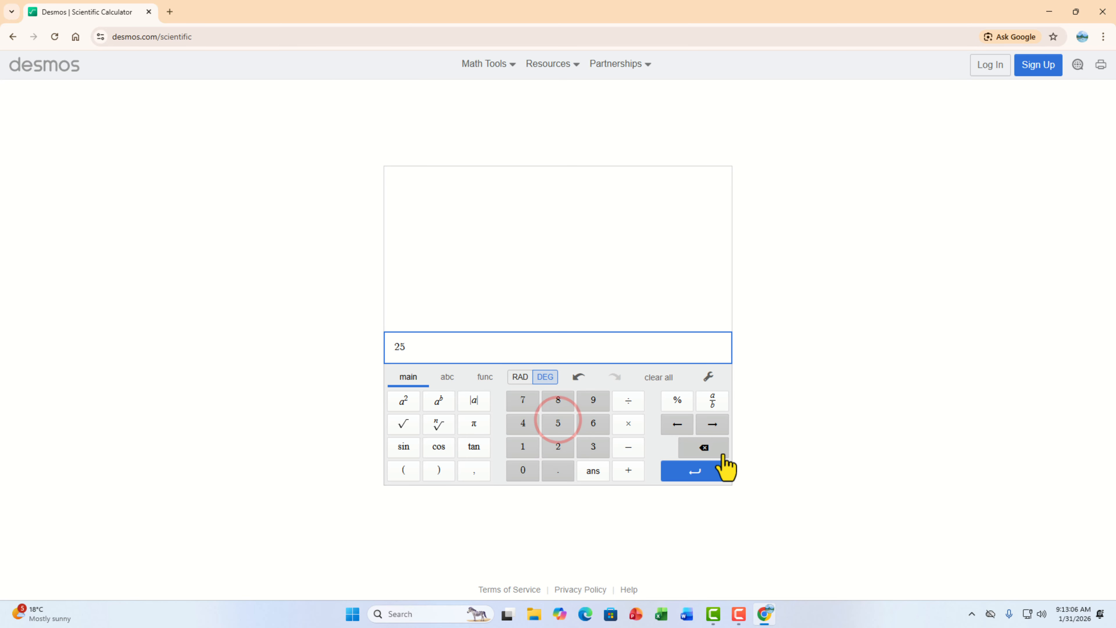
click(405, 447)
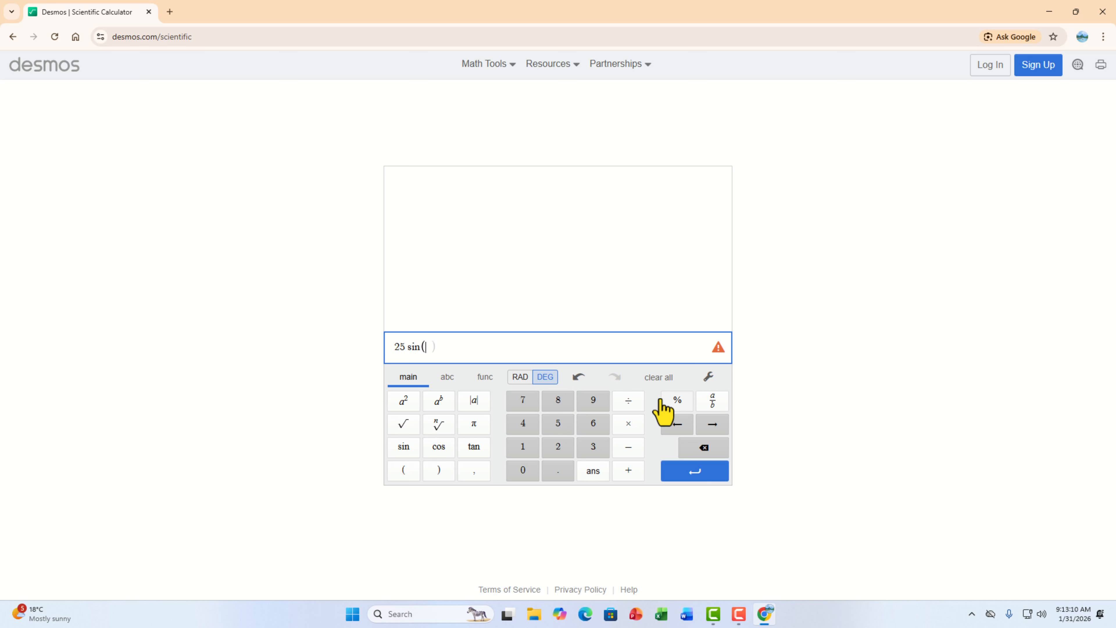
click(659, 374)
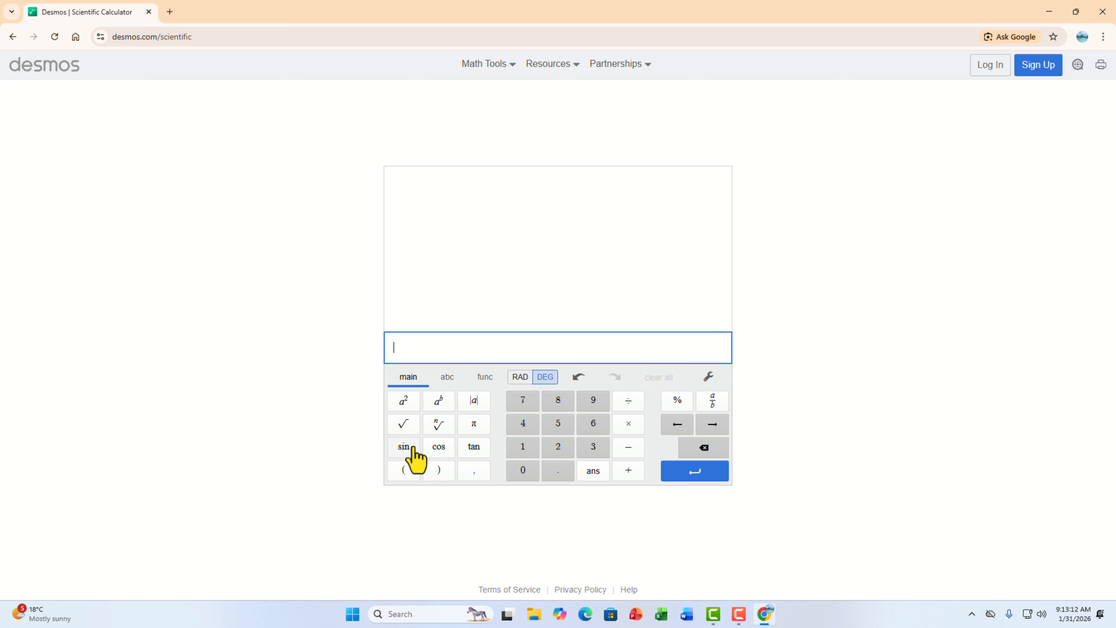
Evaluate sin(0) in degree mode on the scientific calculator
click(405, 447)
click(521, 469)
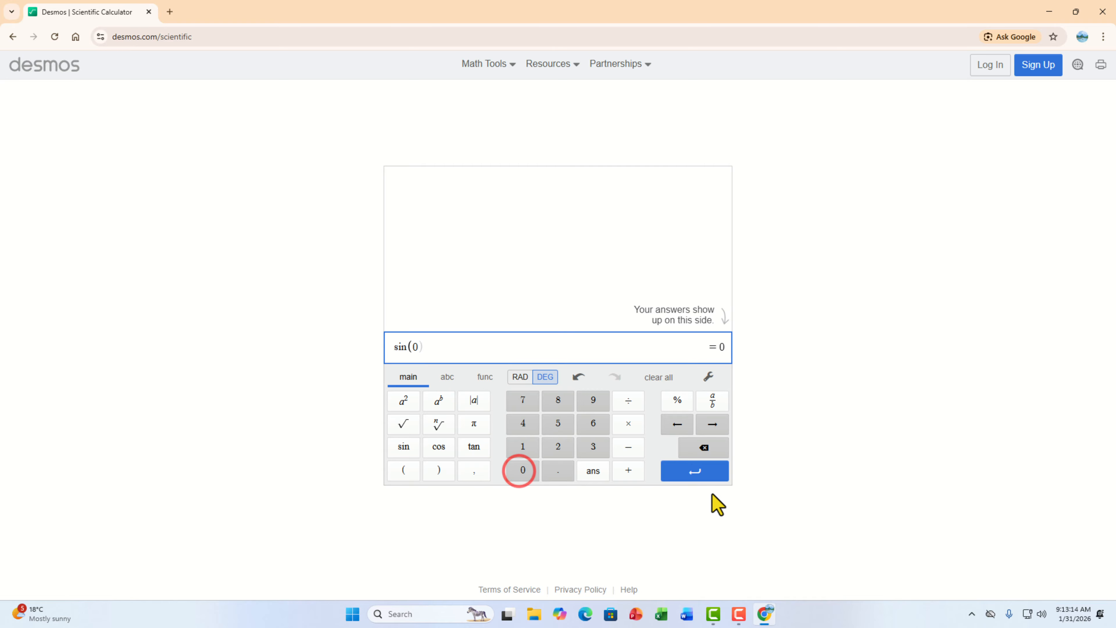
click(706, 471)
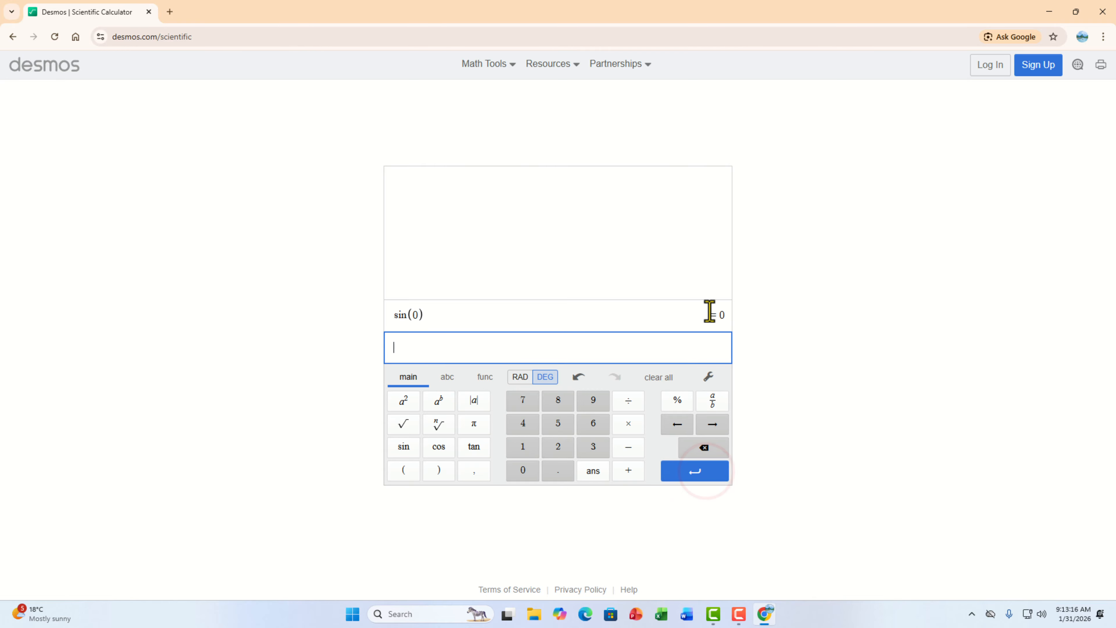
Evaluate sin(30) in degree mode and enter π as a separate calculation
click(405, 446)
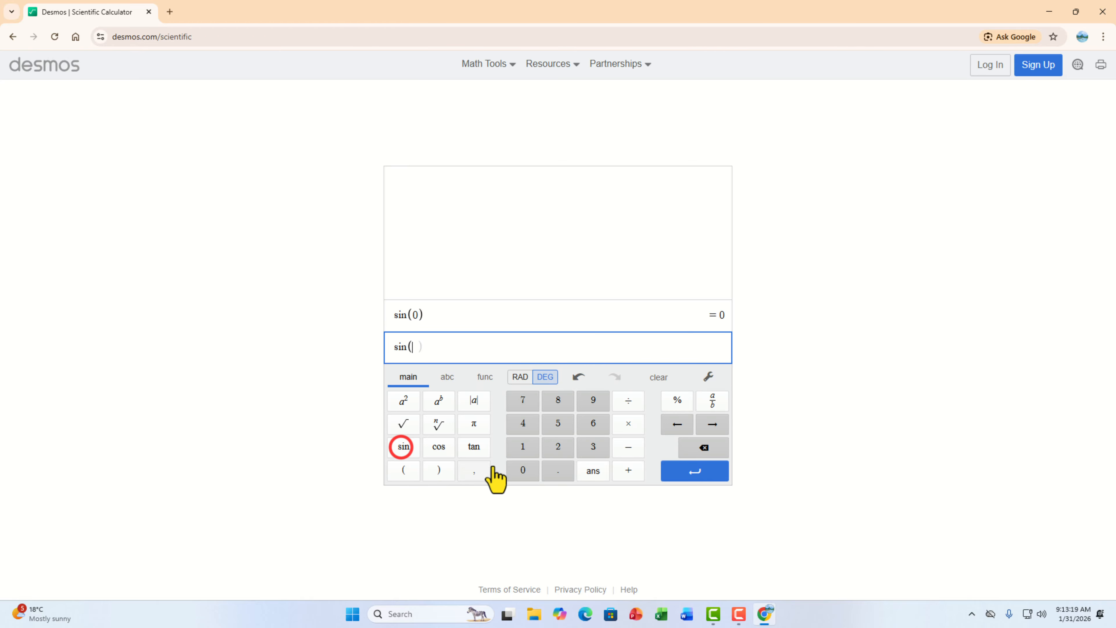
click(592, 447)
click(517, 469)
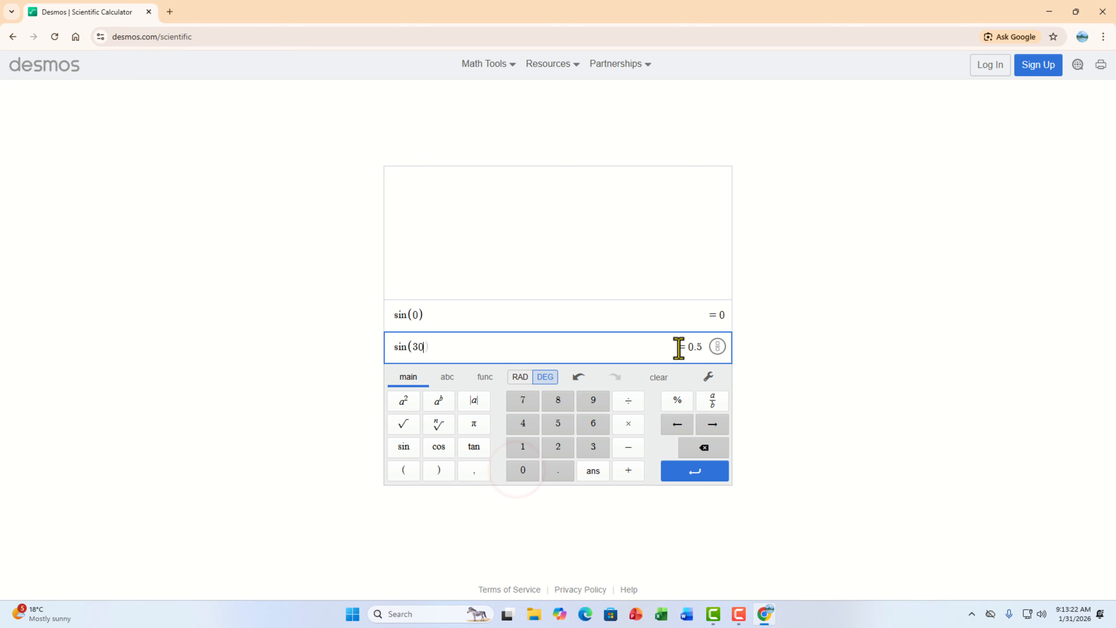
click(696, 475)
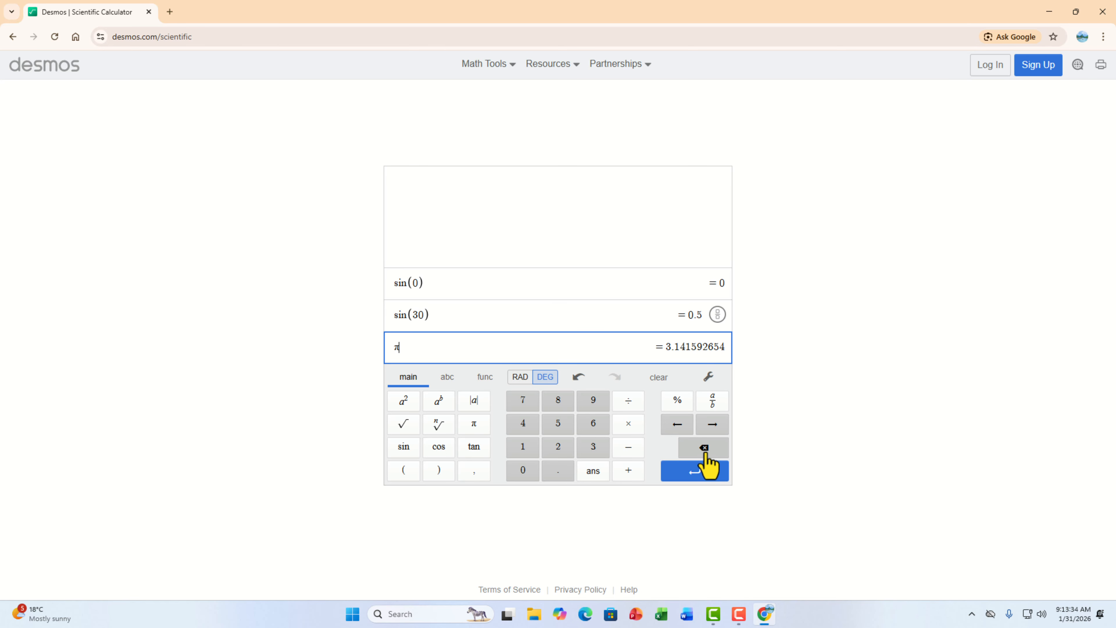
click(696, 471)
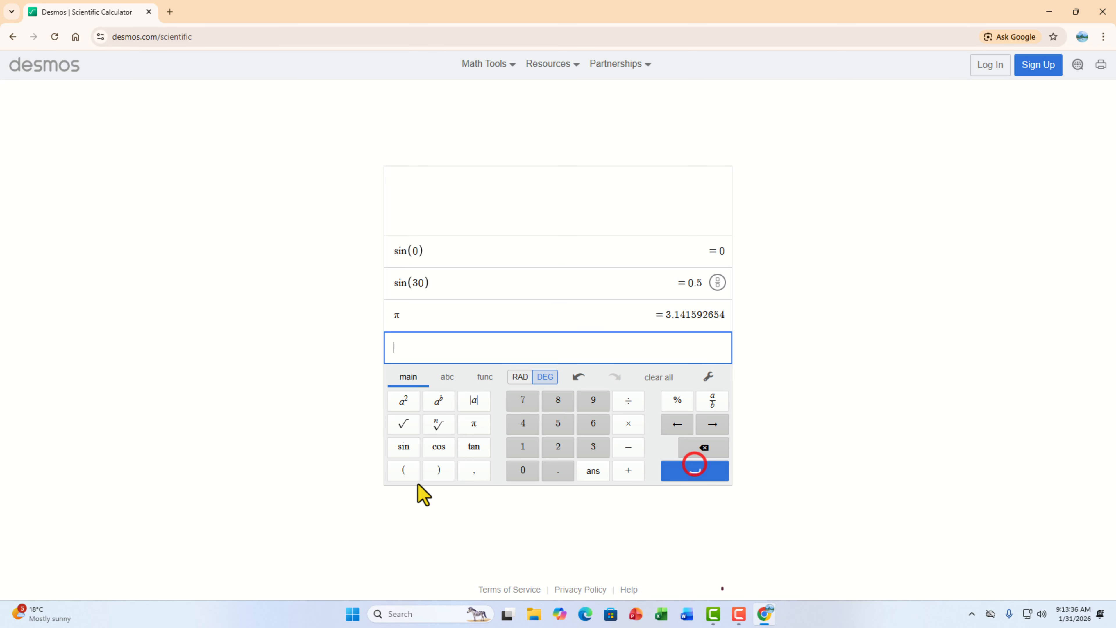
Evaluate tan(45) in degree mode as a new calculation
click(474, 447)
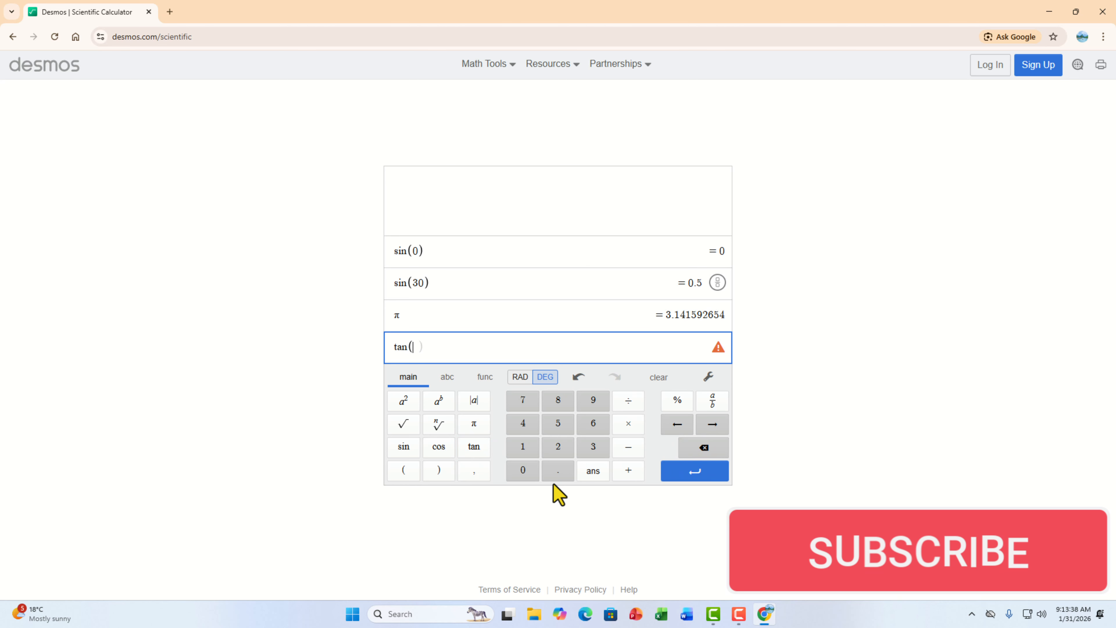
click(523, 423)
click(555, 423)
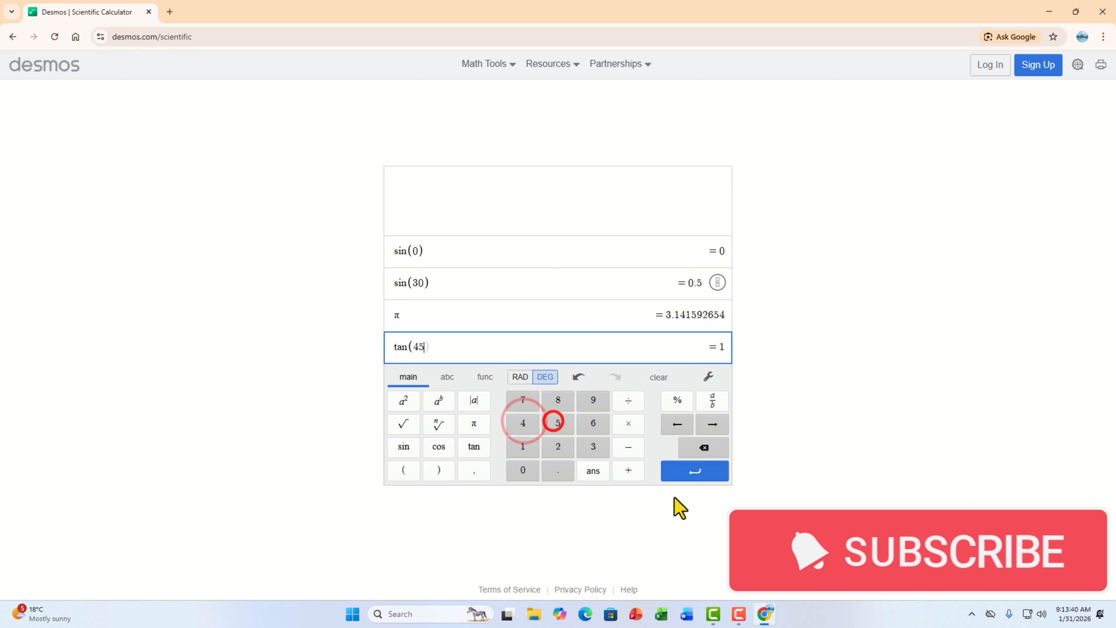
click(696, 473)
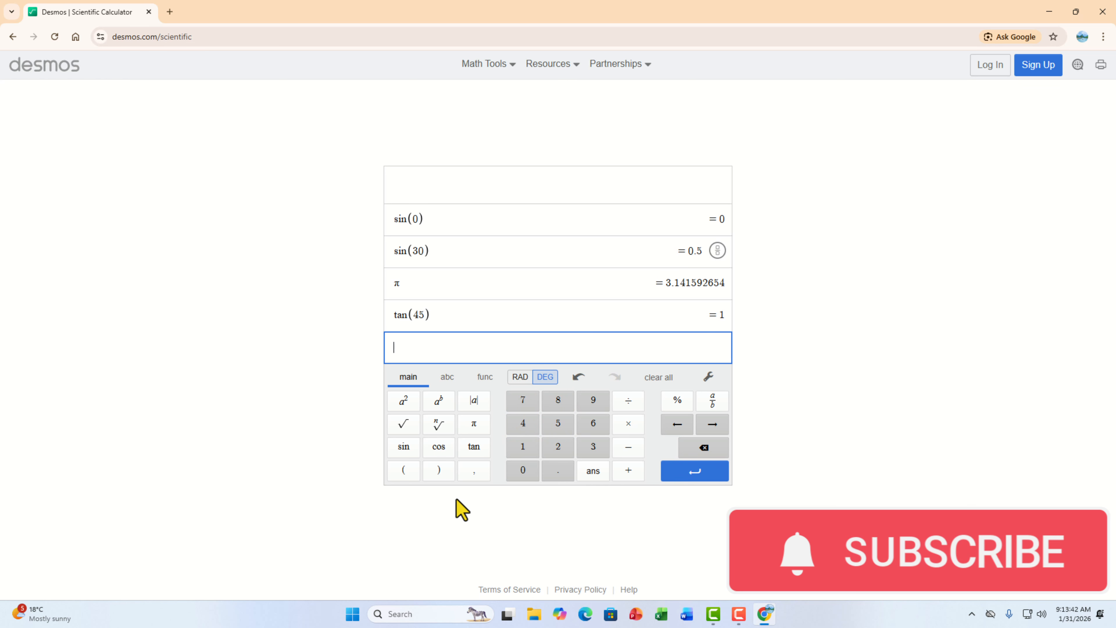
Evaluate cos(30) in degree mode as a new calculation
click(438, 446)
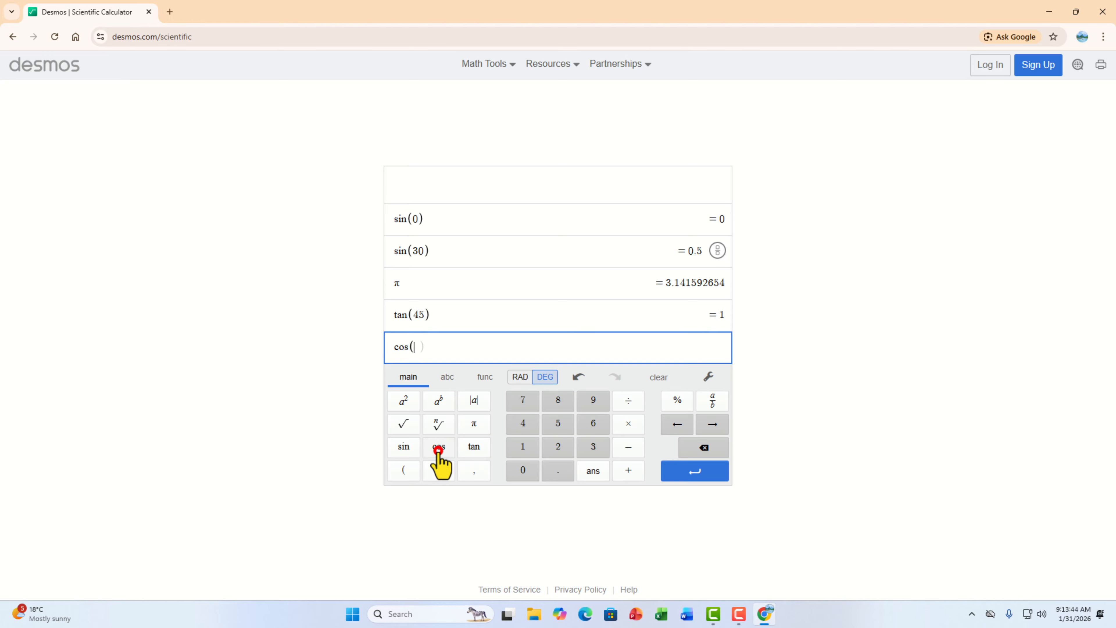
click(595, 450)
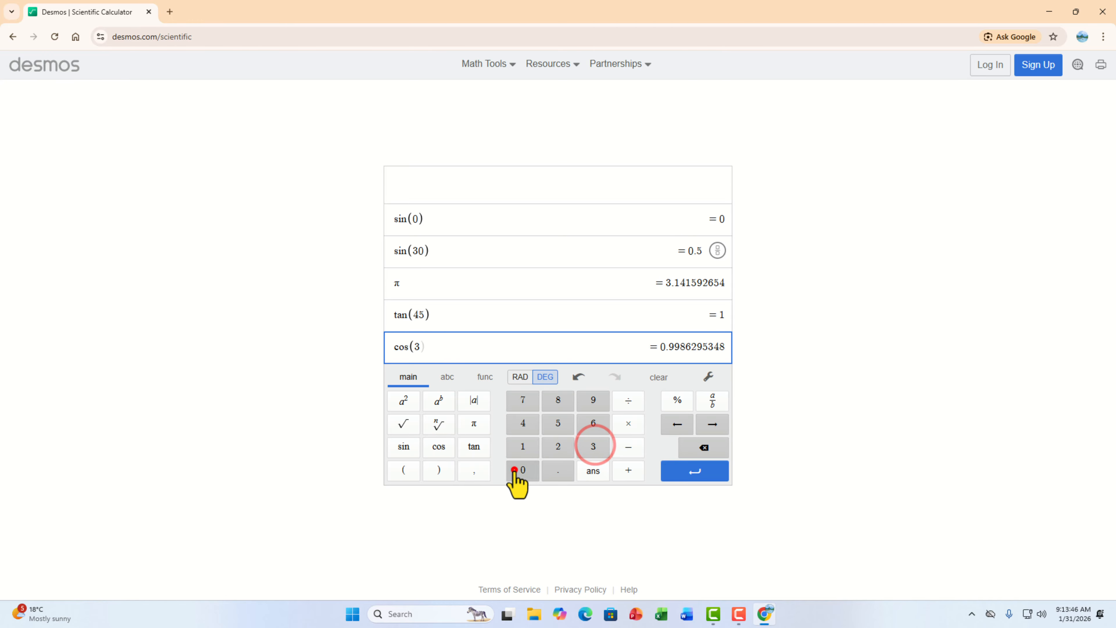
click(520, 470)
click(711, 470)
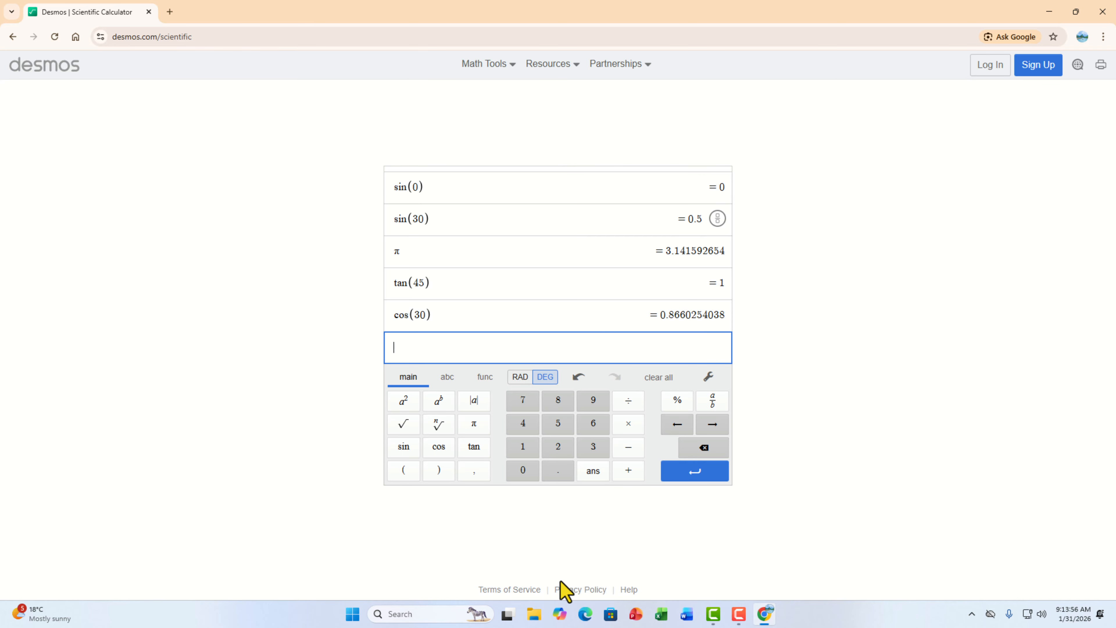
Evaluate the absolute value of −36 as a new calculation
click(474, 400)
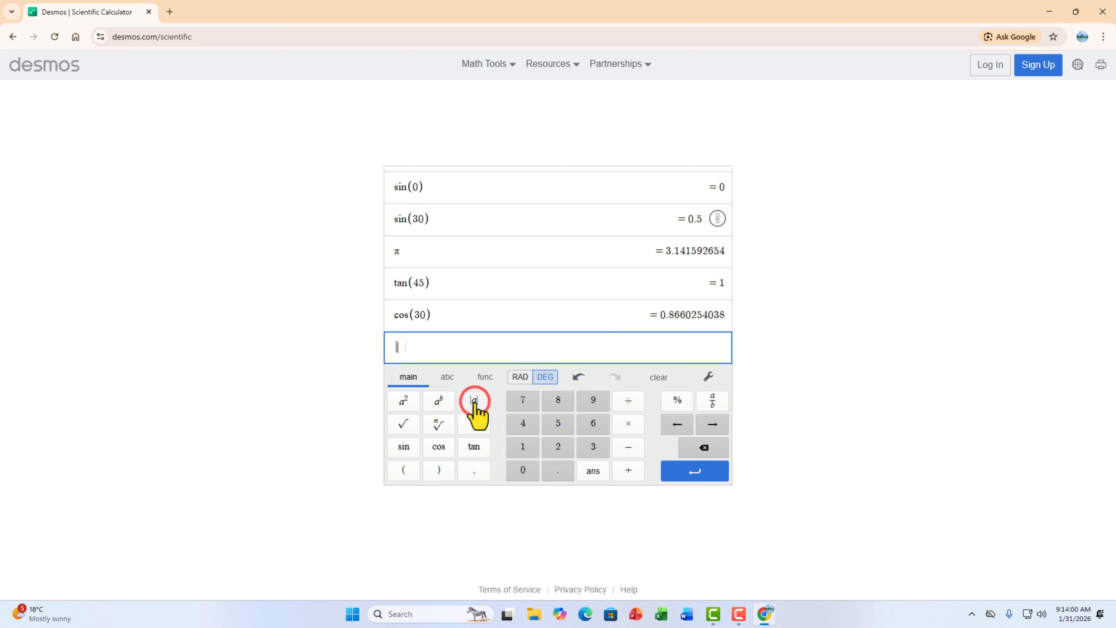
click(633, 447)
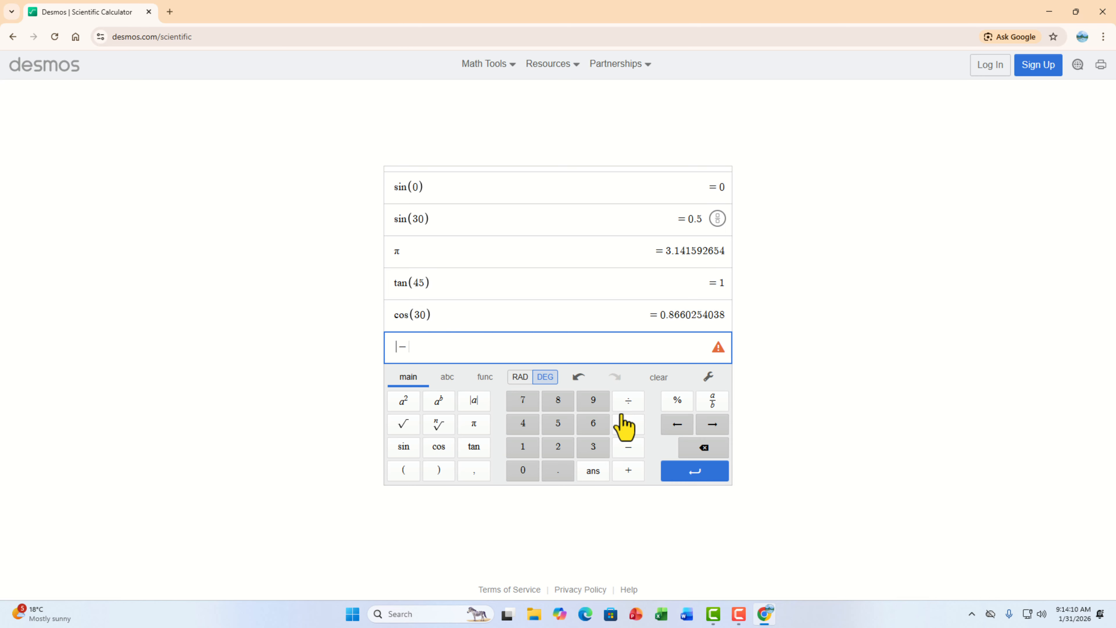
click(598, 445)
click(596, 423)
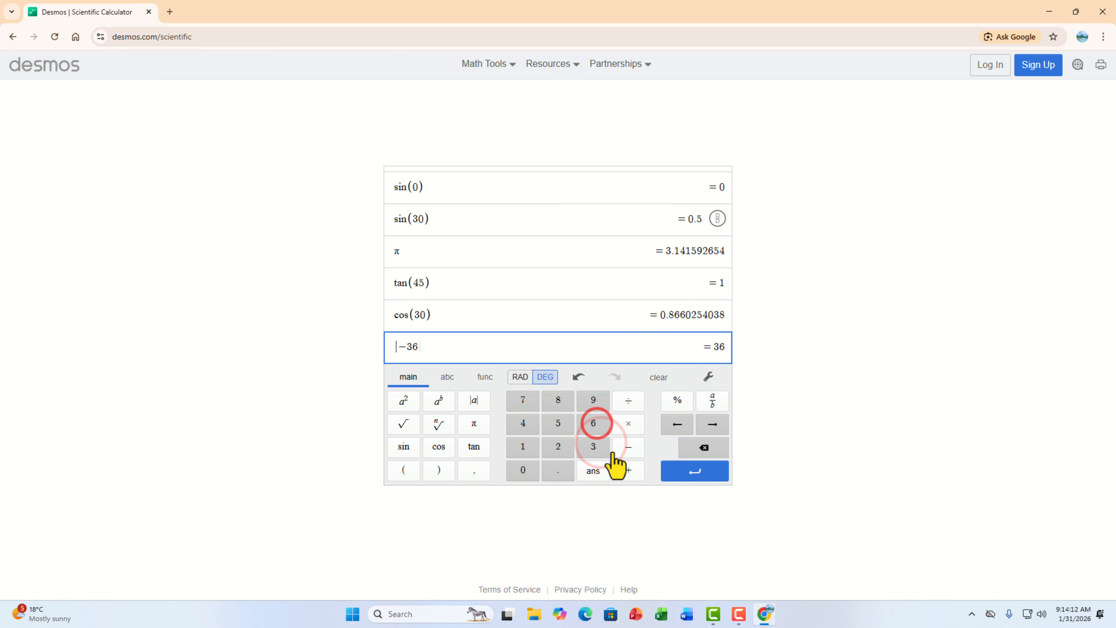
click(476, 401)
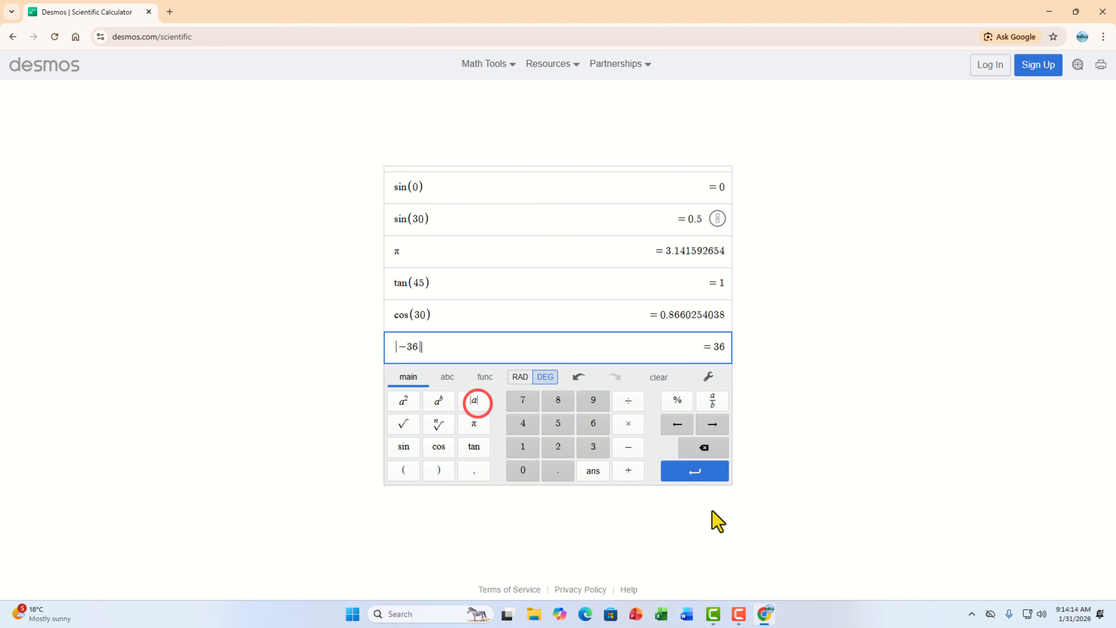
click(705, 477)
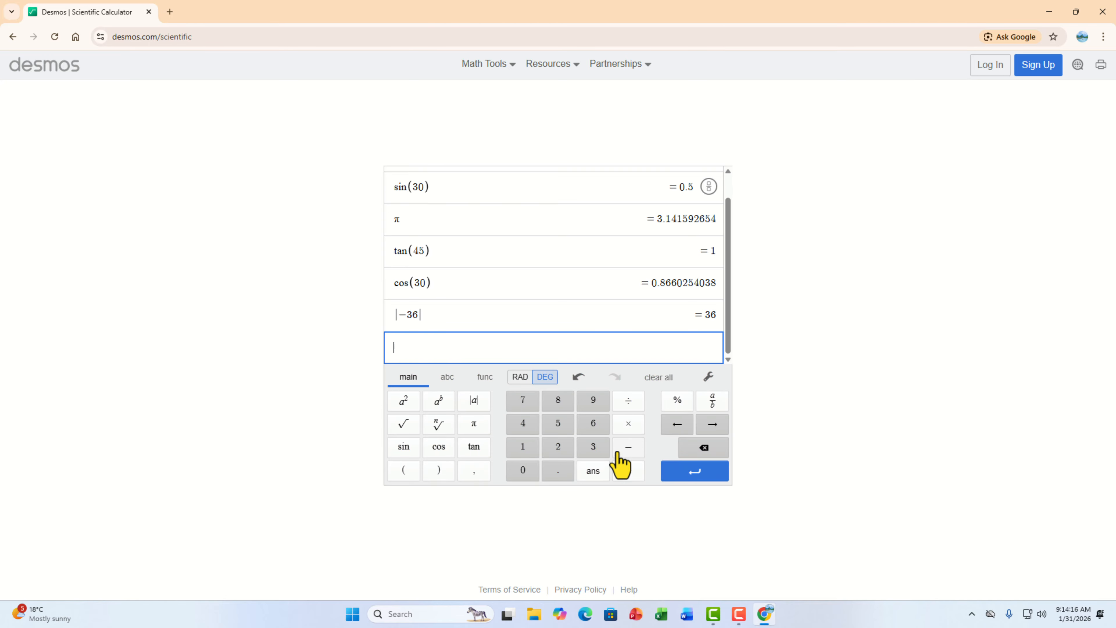
Evaluate the absolute value of positive 36 on the next calculation line
click(475, 401)
click(593, 445)
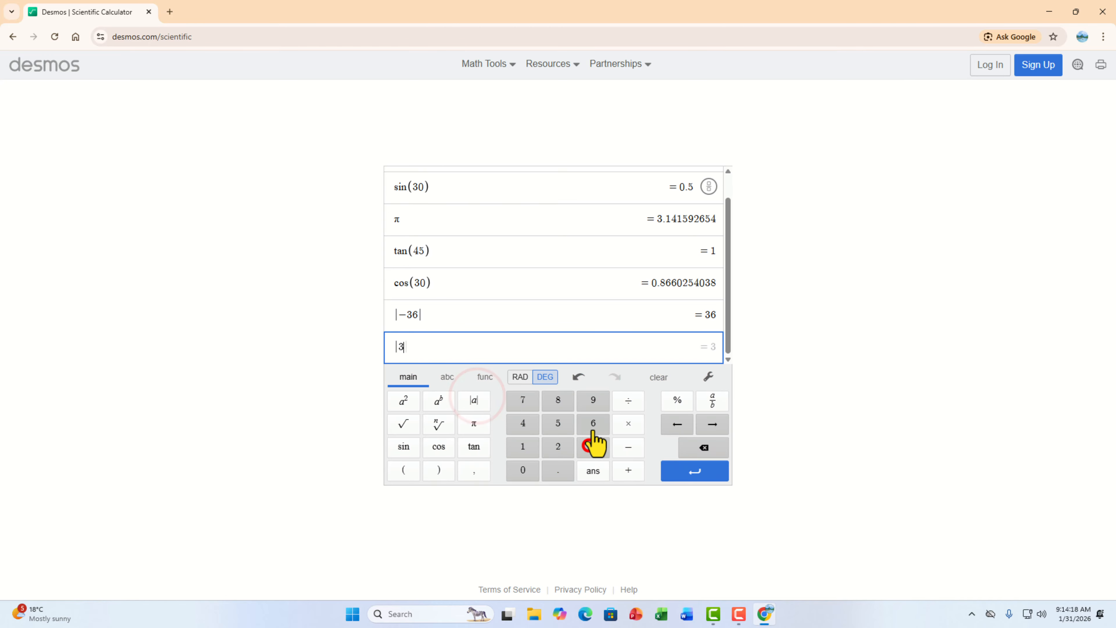
click(593, 424)
click(477, 402)
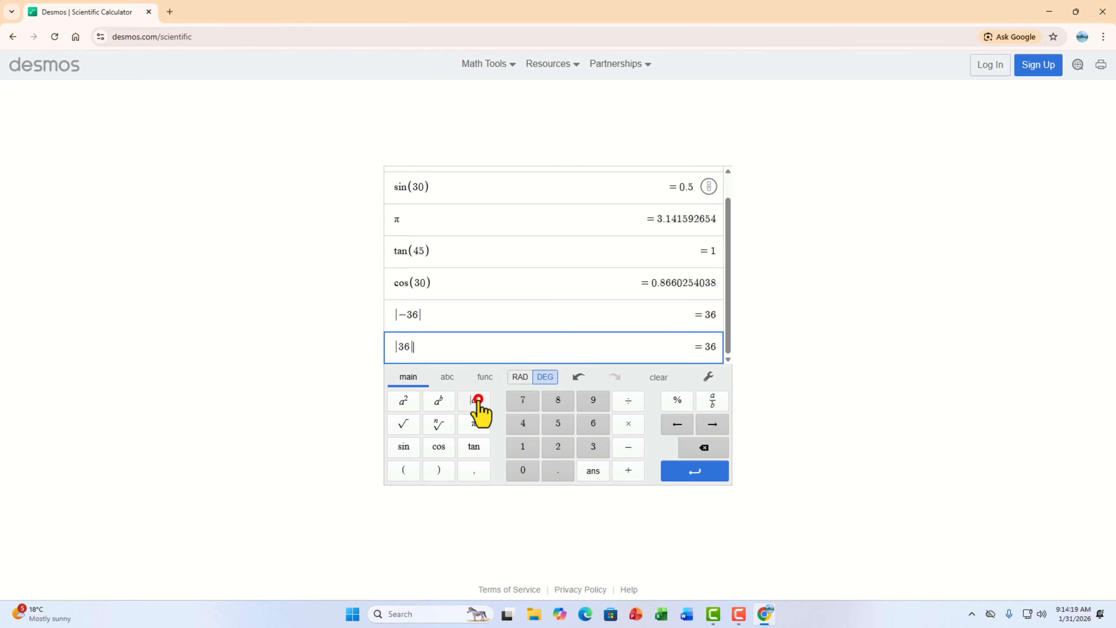
click(723, 478)
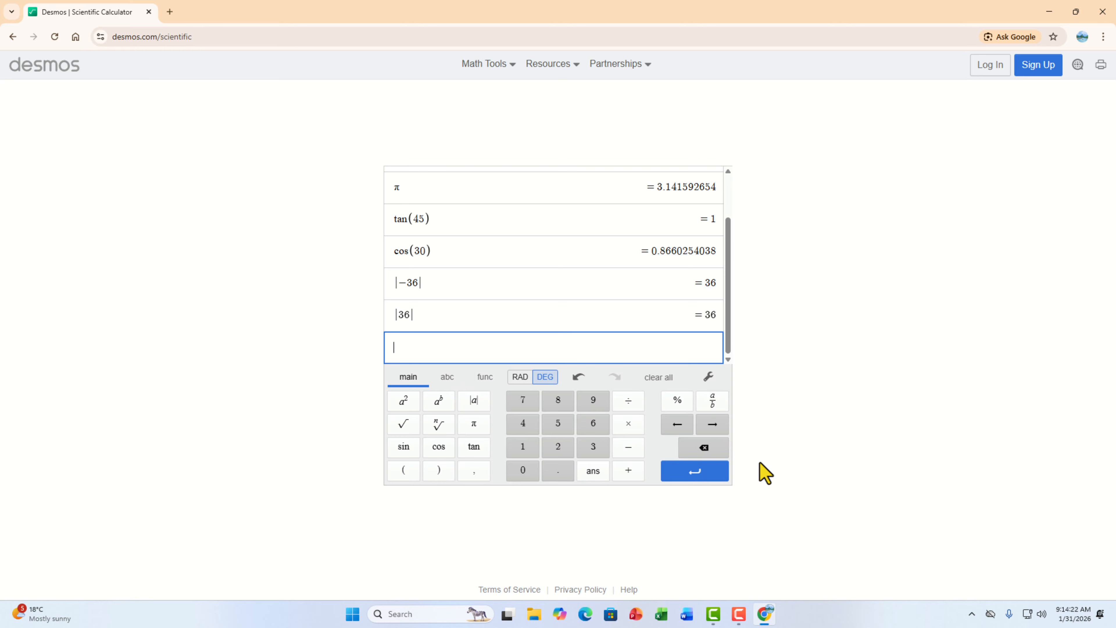
Return to the Desmos home page, open the Four Function calculator and evaluate 36 + 6
click(13, 37)
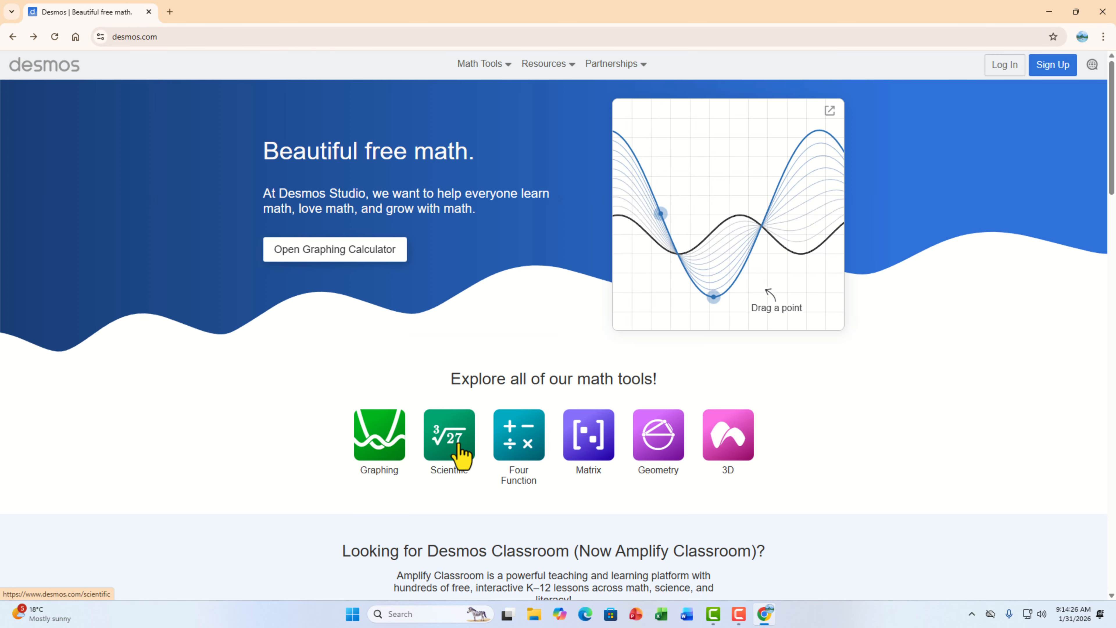
click(510, 442)
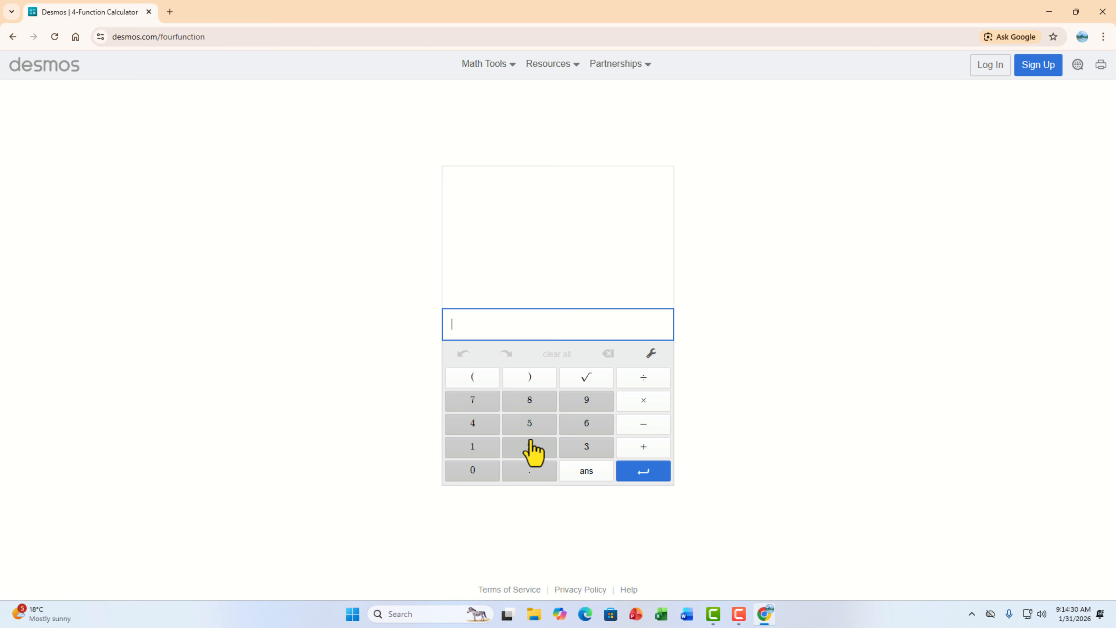
click(598, 442)
click(591, 426)
click(640, 445)
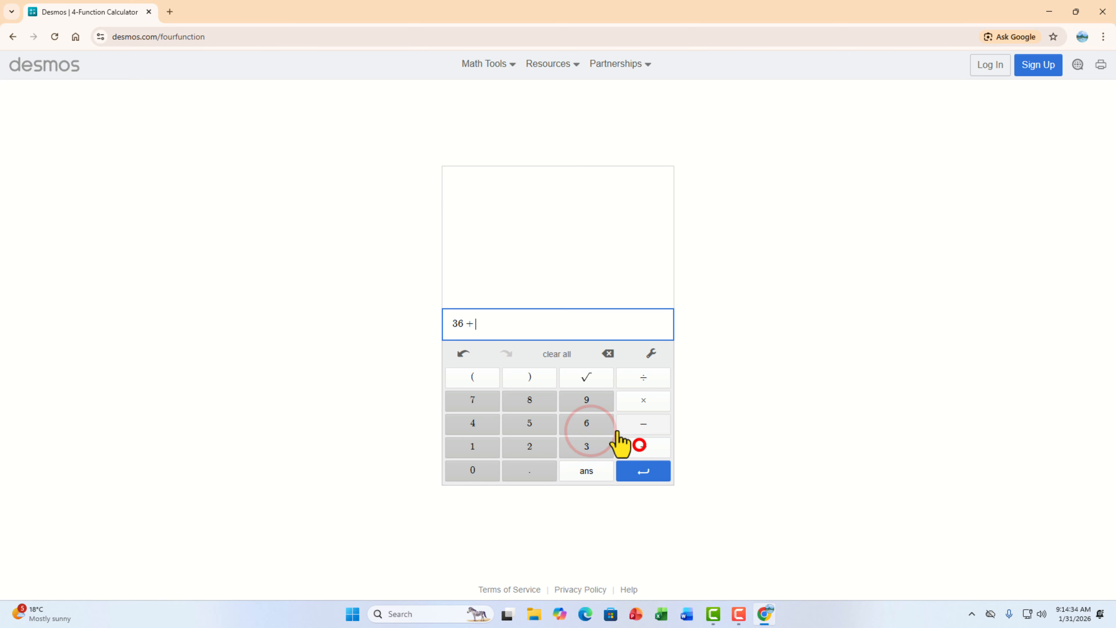
click(605, 419)
click(643, 471)
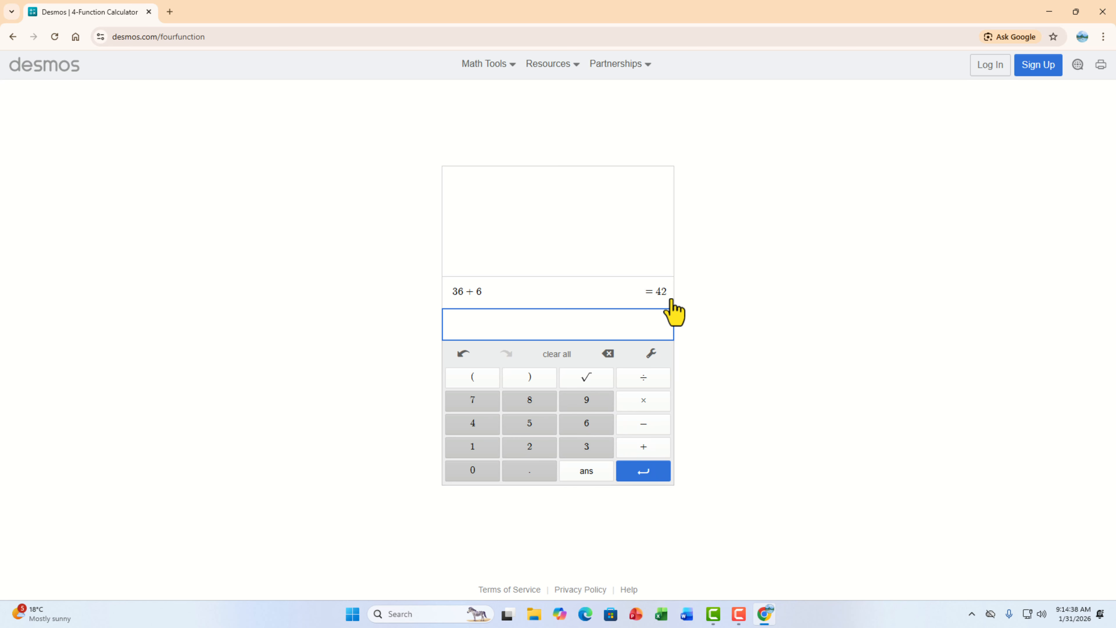
Return to the Desmos home page and open the Matrix calculator
click(13, 36)
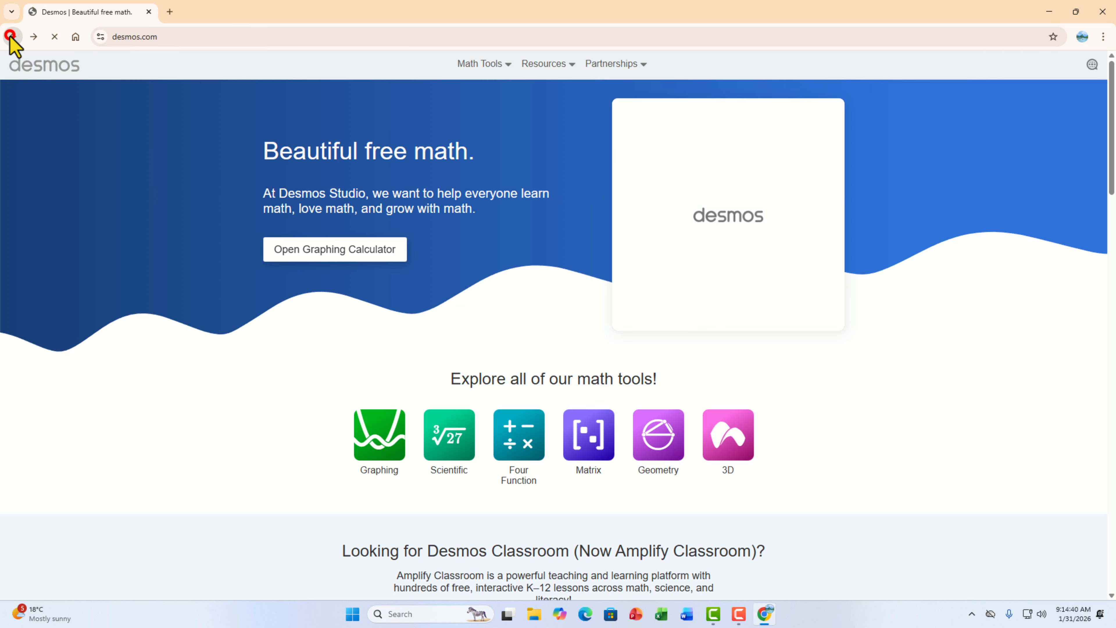
click(609, 445)
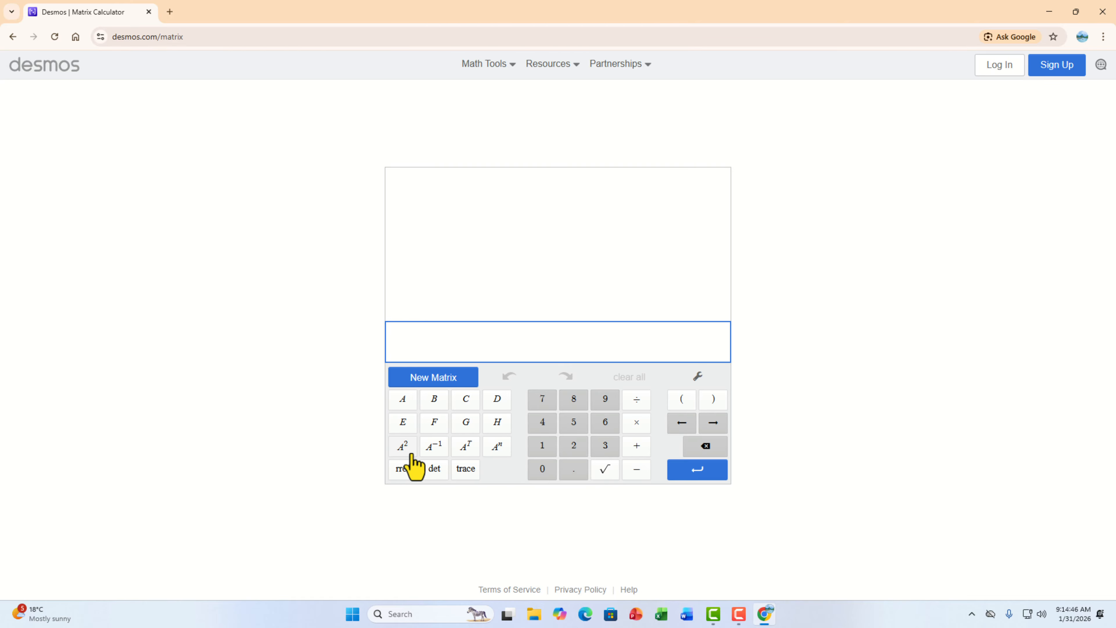
click(403, 448)
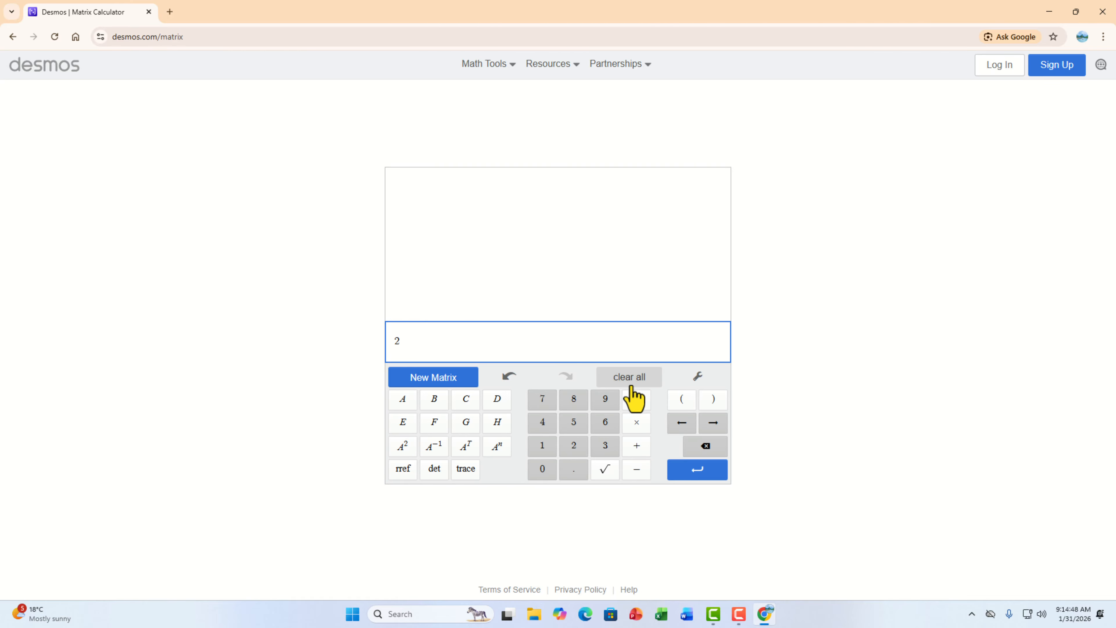
click(630, 377)
click(599, 446)
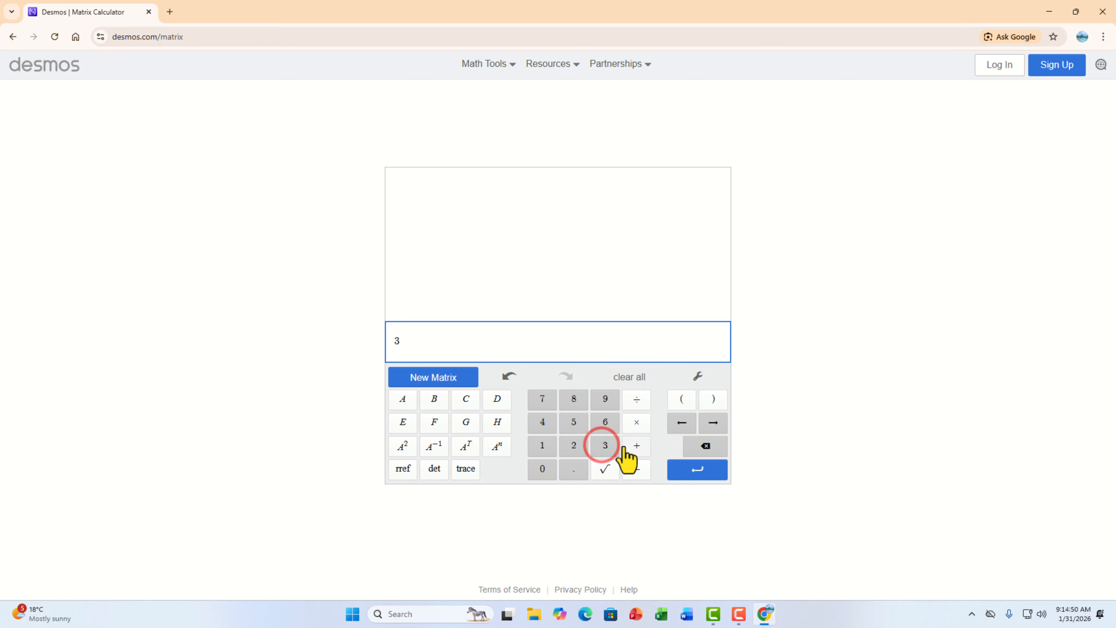
click(629, 377)
Go back to the Desmos home page, open the Geometry tool and activate its first expression line
click(14, 37)
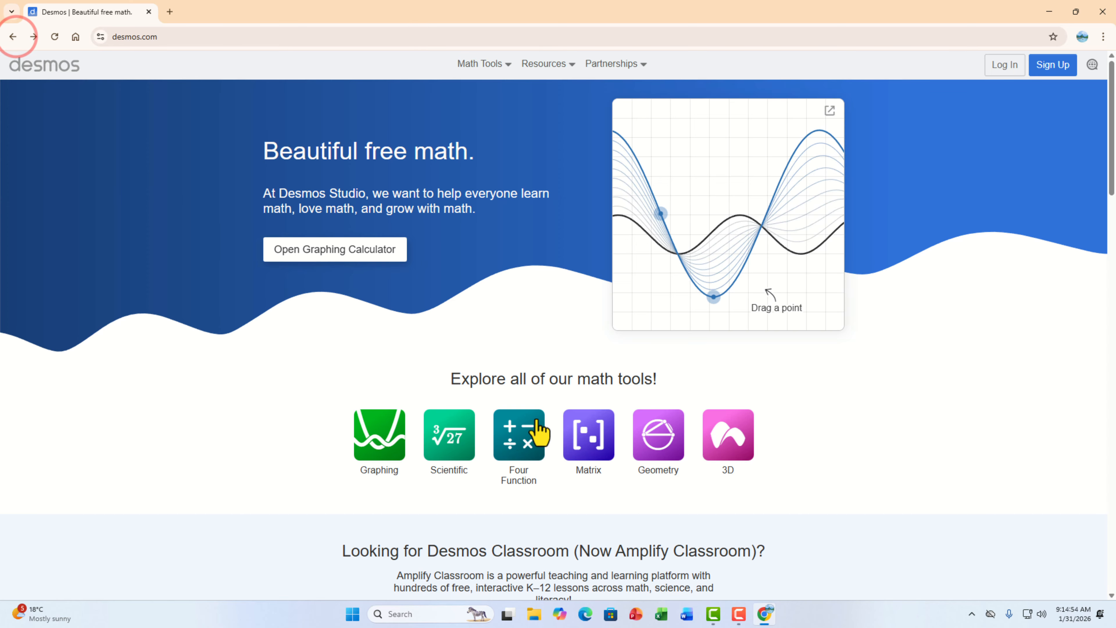
click(654, 457)
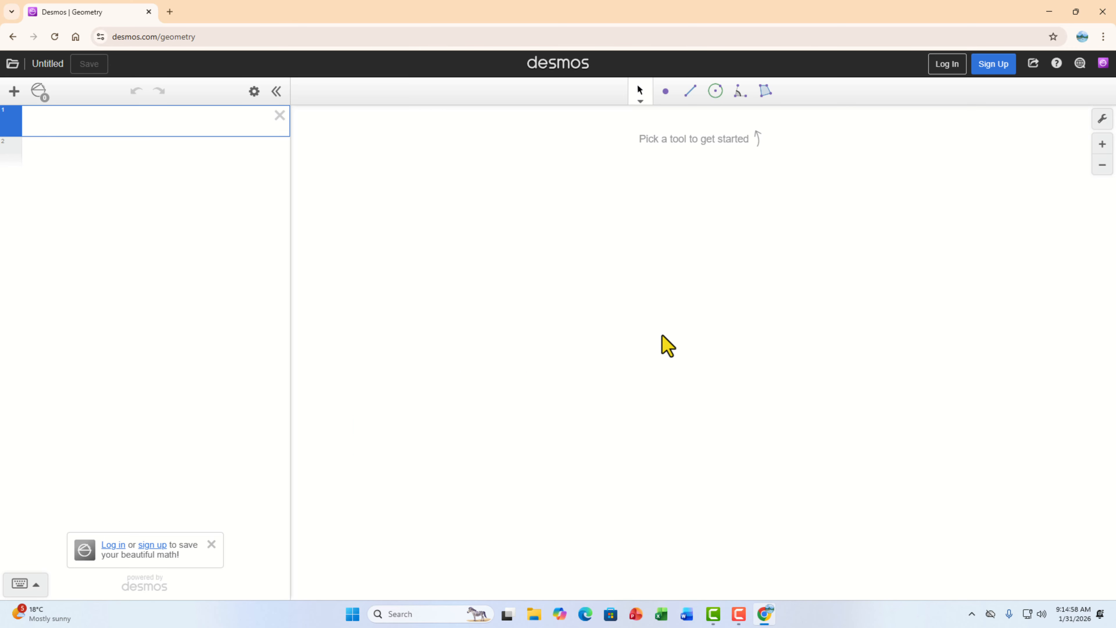
click(70, 119)
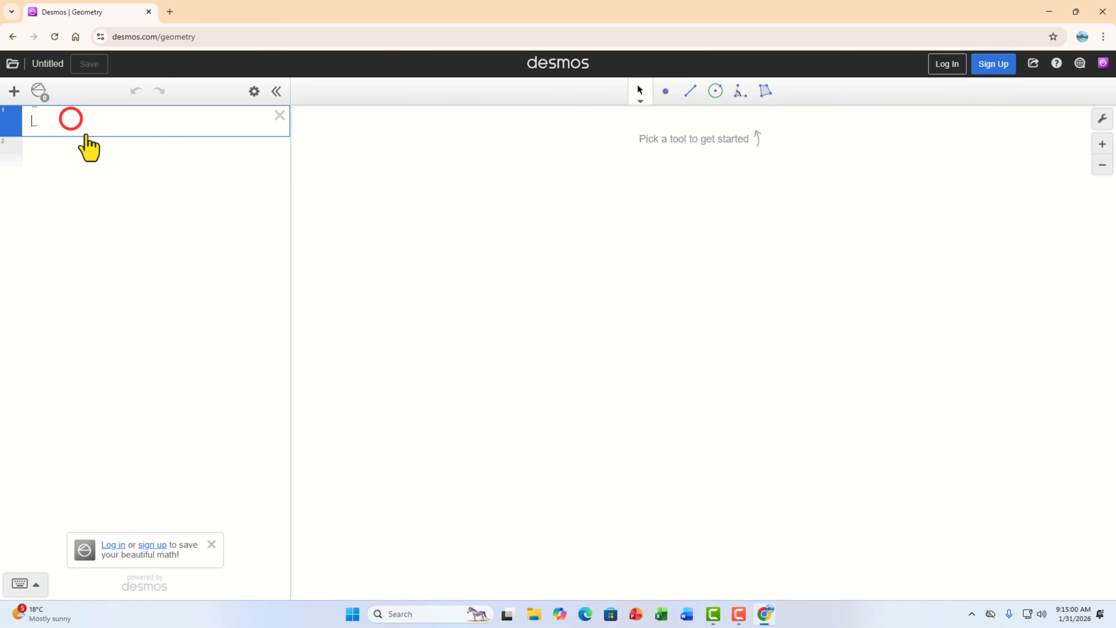
Leave the Geometry tool, go back to the Google results for desmos and close the browser
click(13, 36)
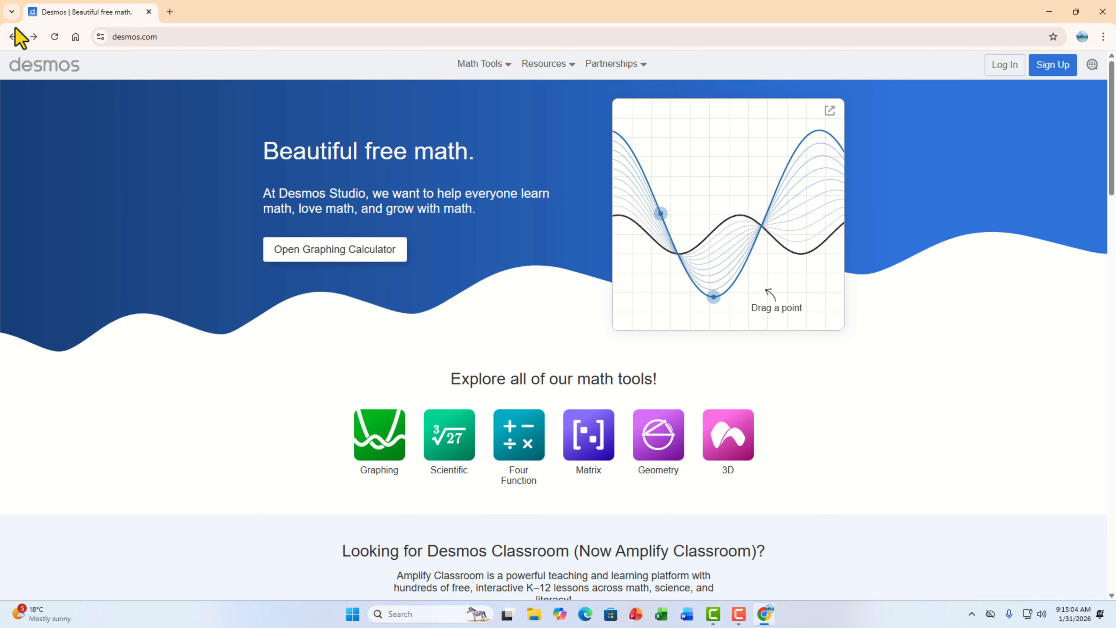
click(13, 37)
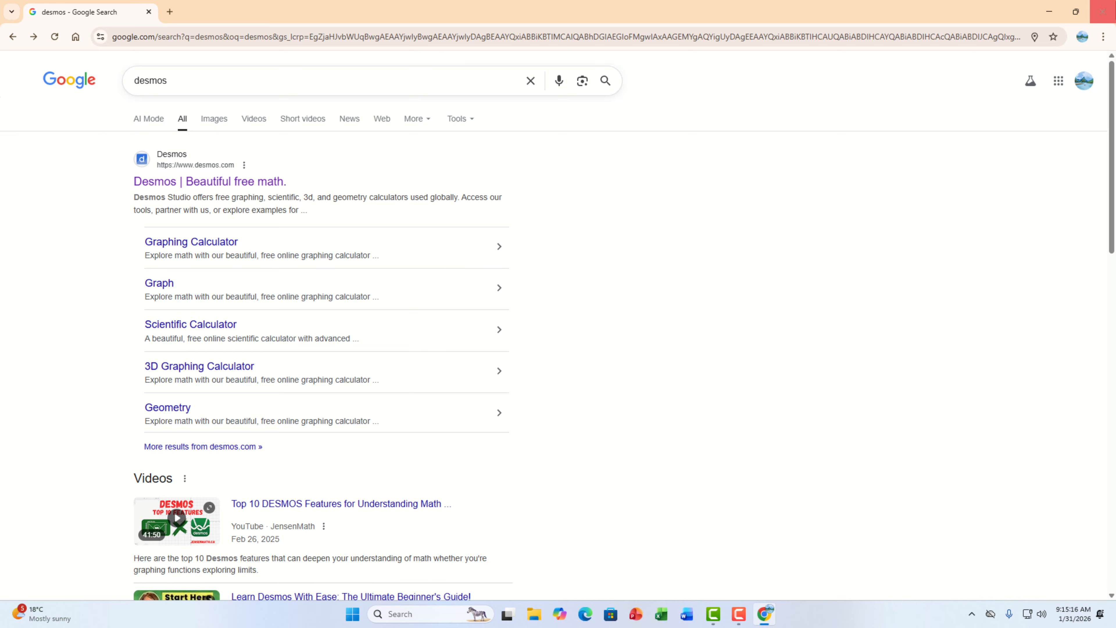
click(1102, 11)
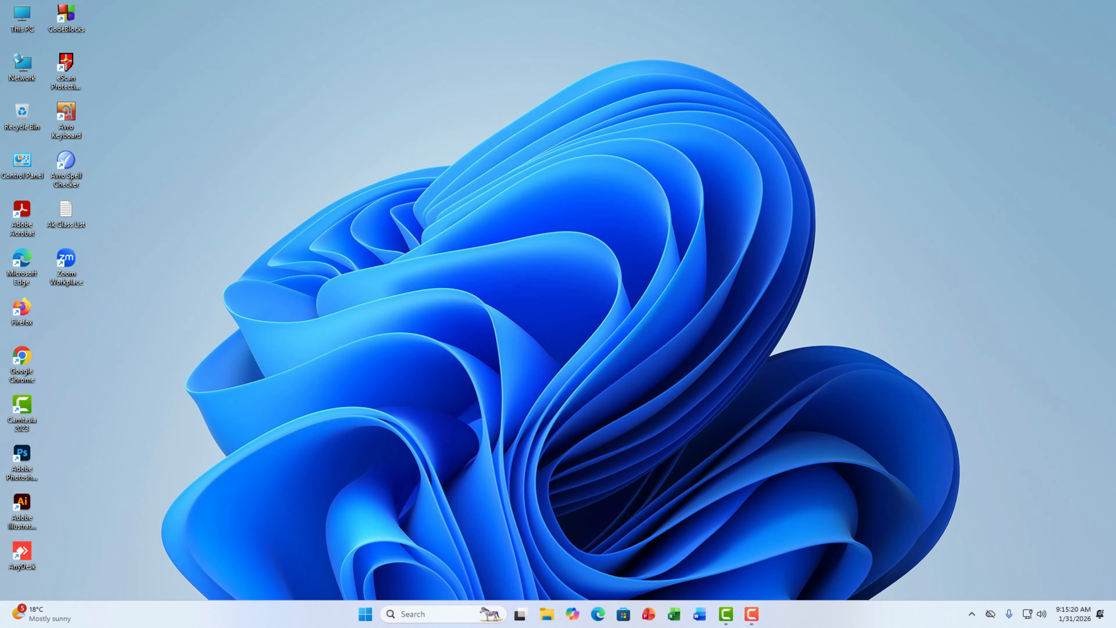
Search Windows for calculator, open the Calculator app and switch it to Graphing mode
click(406, 613)
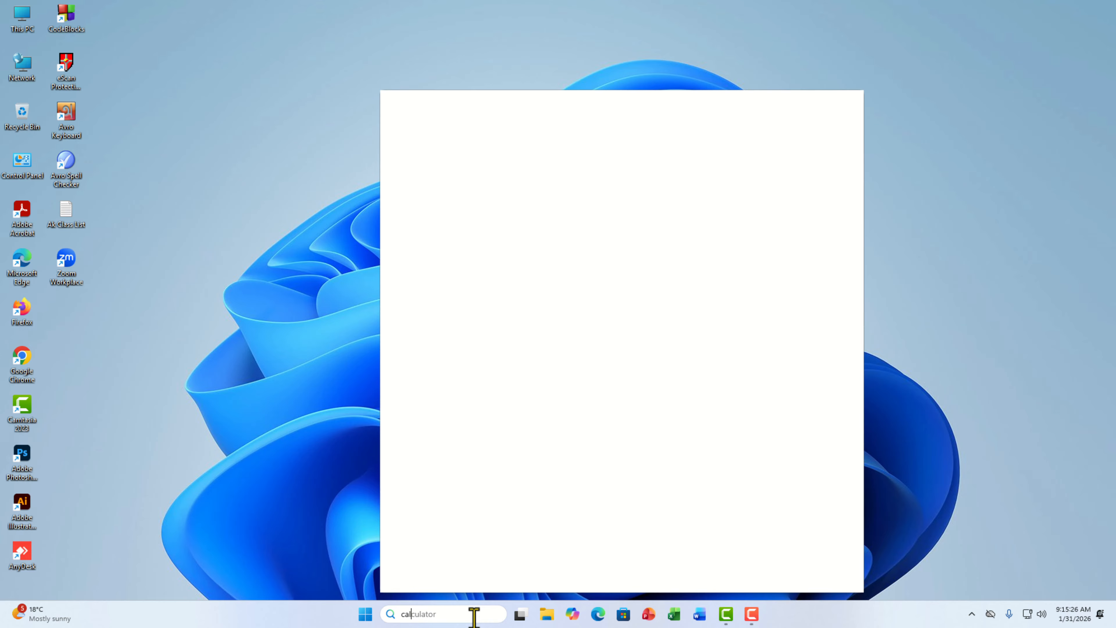
text(calculator)
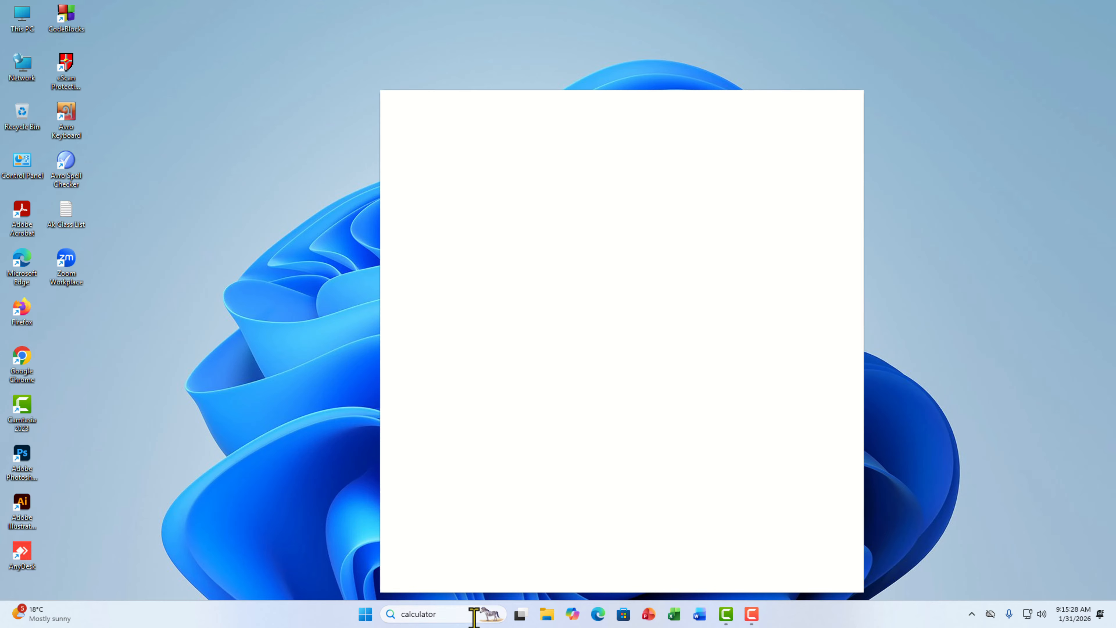
key(Return)
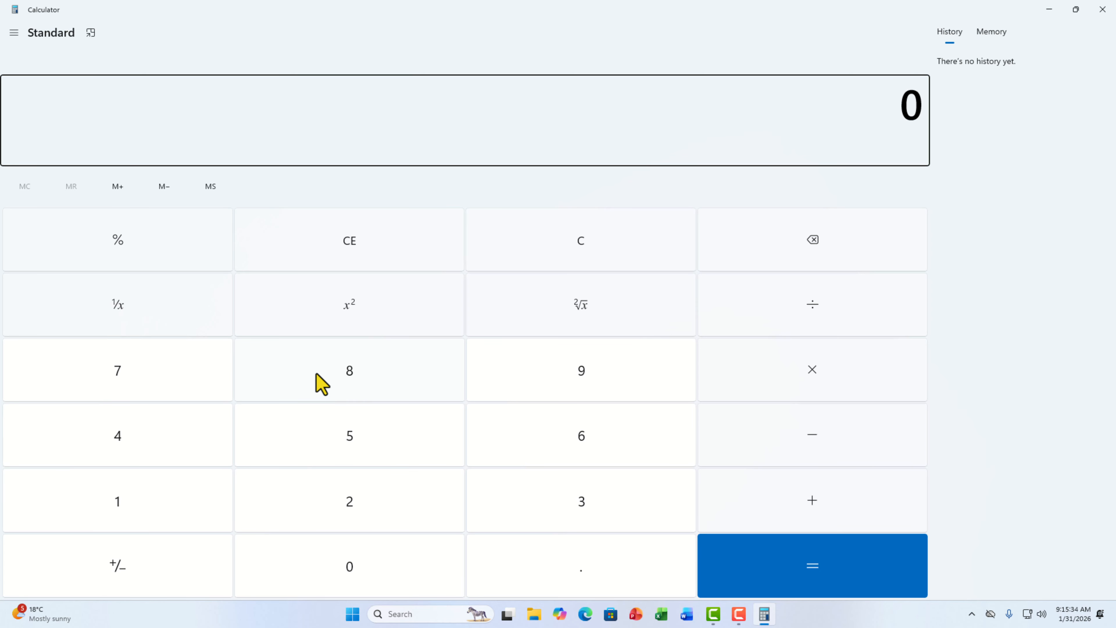
click(13, 32)
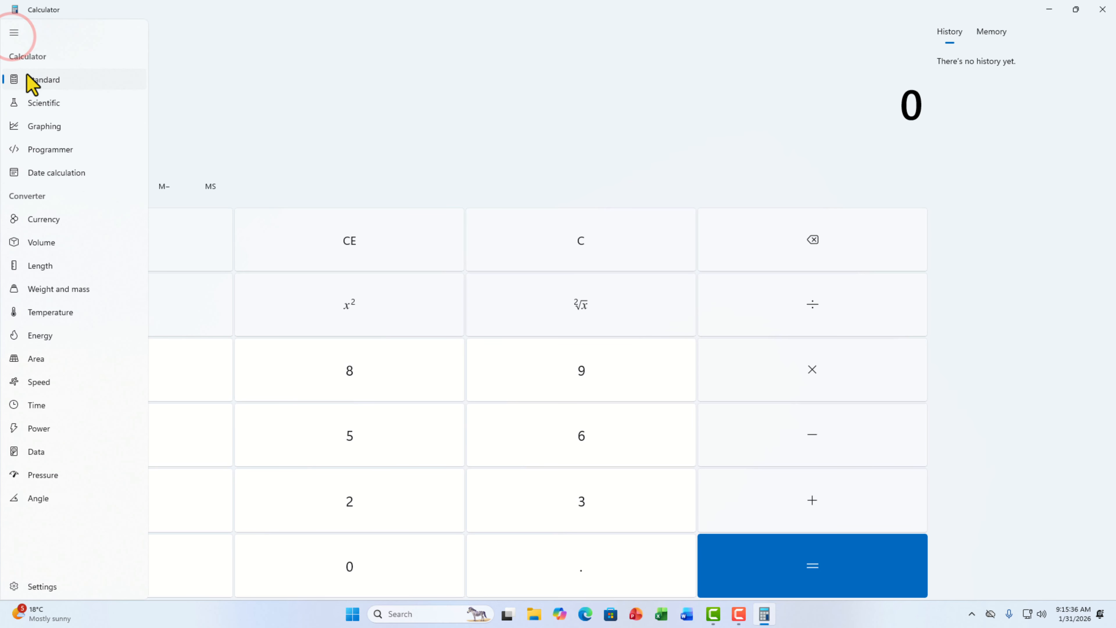
click(37, 128)
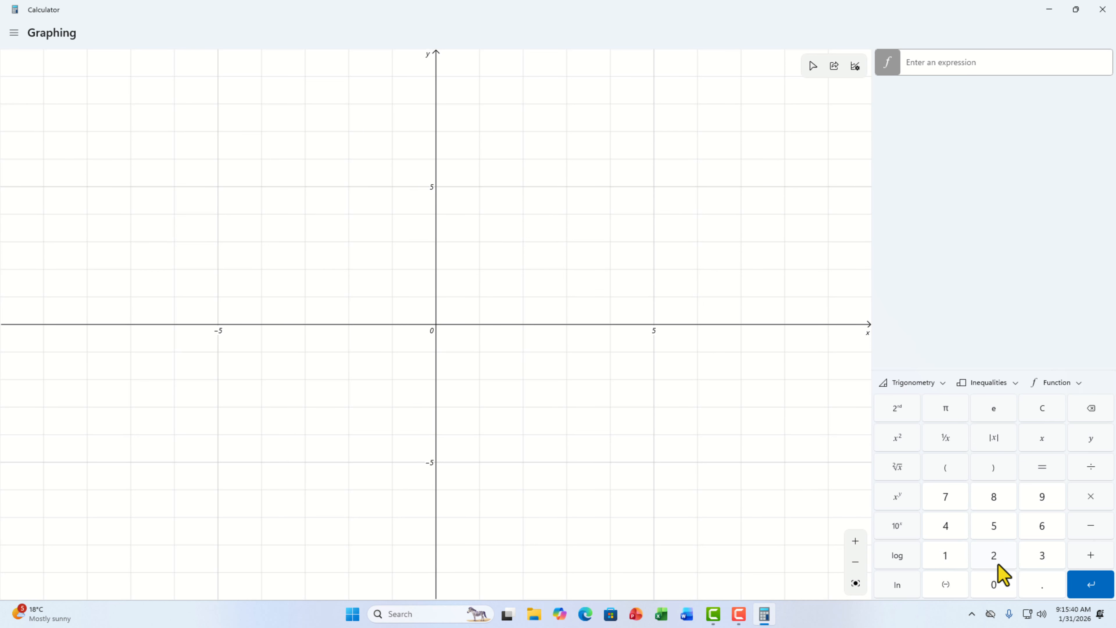
Enter the equation y = x² as the first expression and plot it on the graph
click(921, 61)
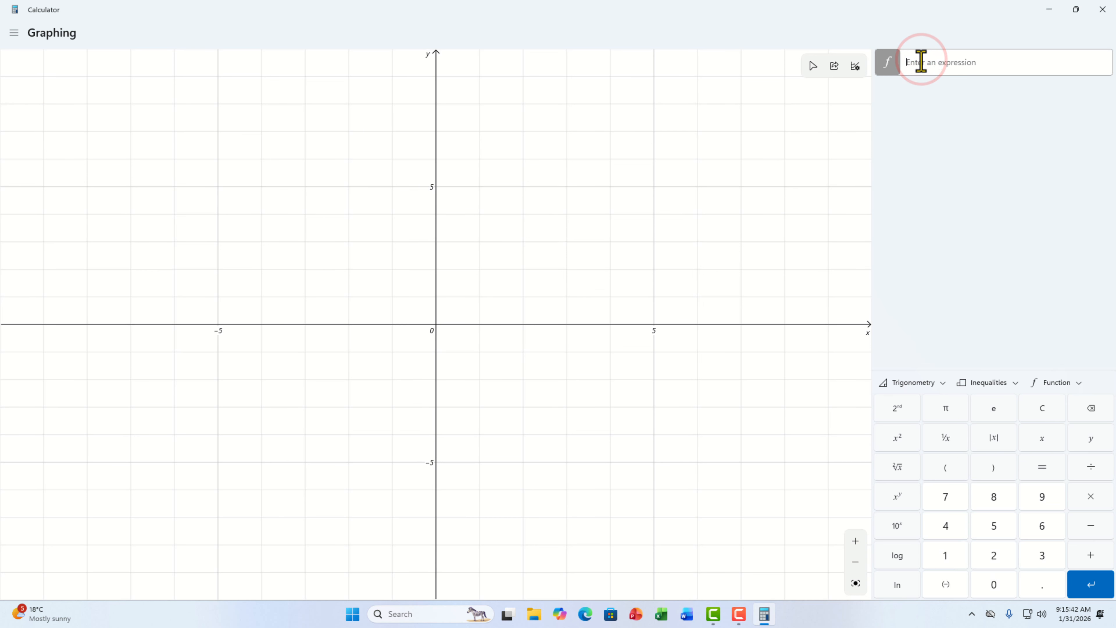
text(y =)
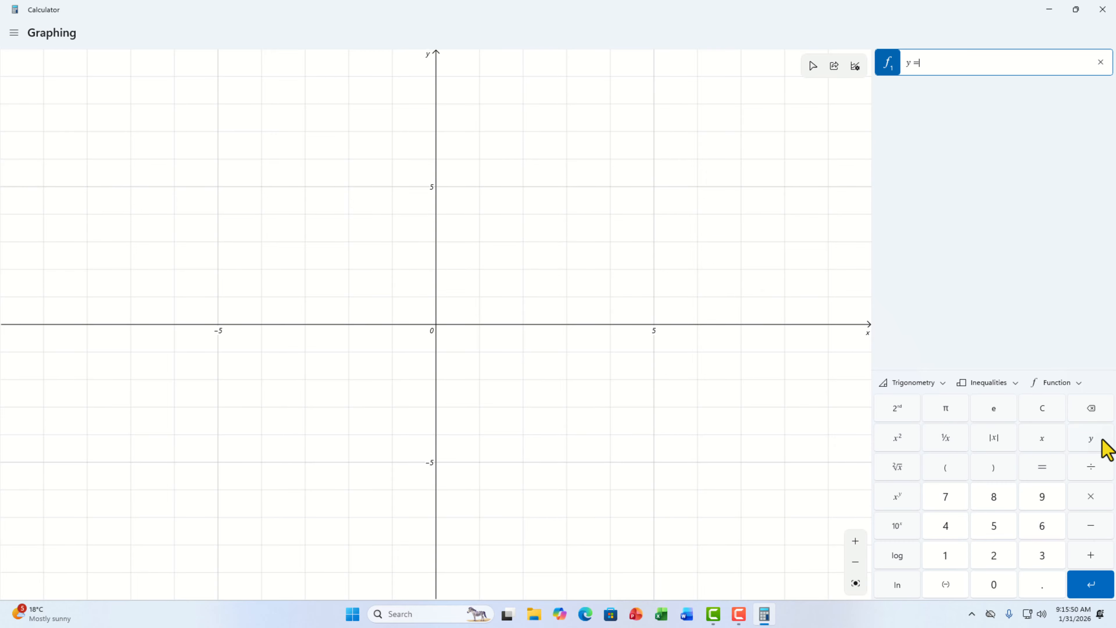
click(1031, 444)
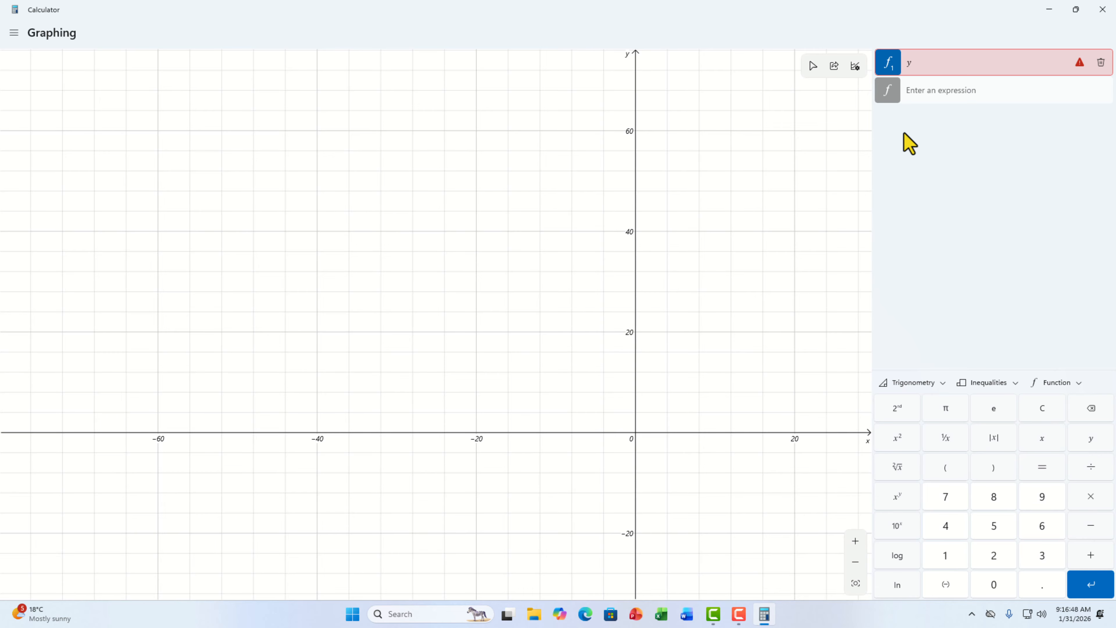
click(915, 63)
click(1043, 467)
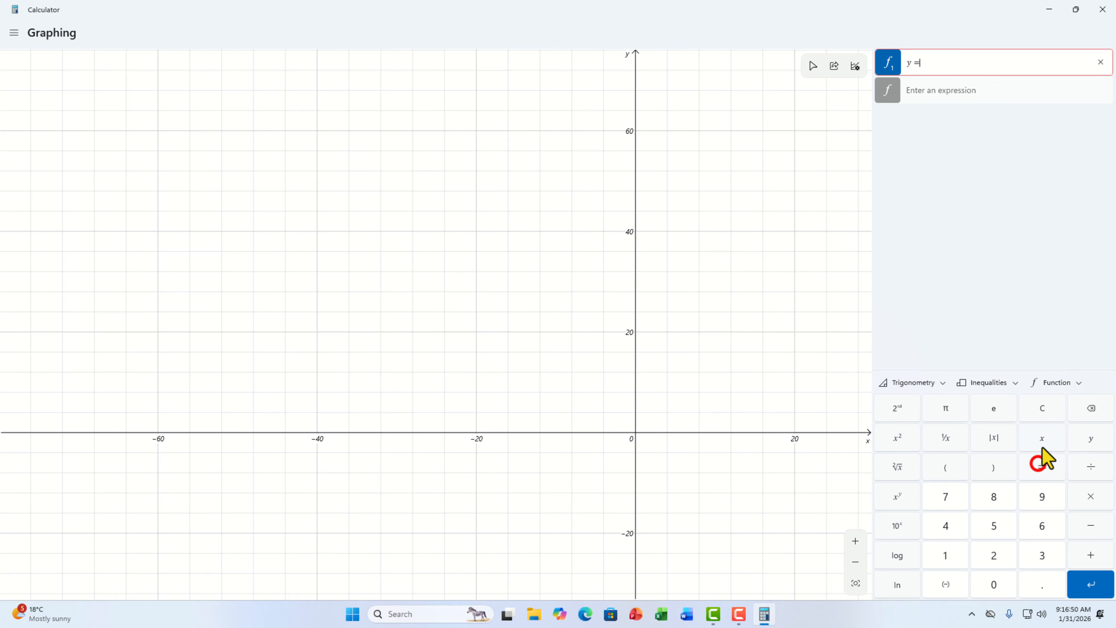
click(1042, 442)
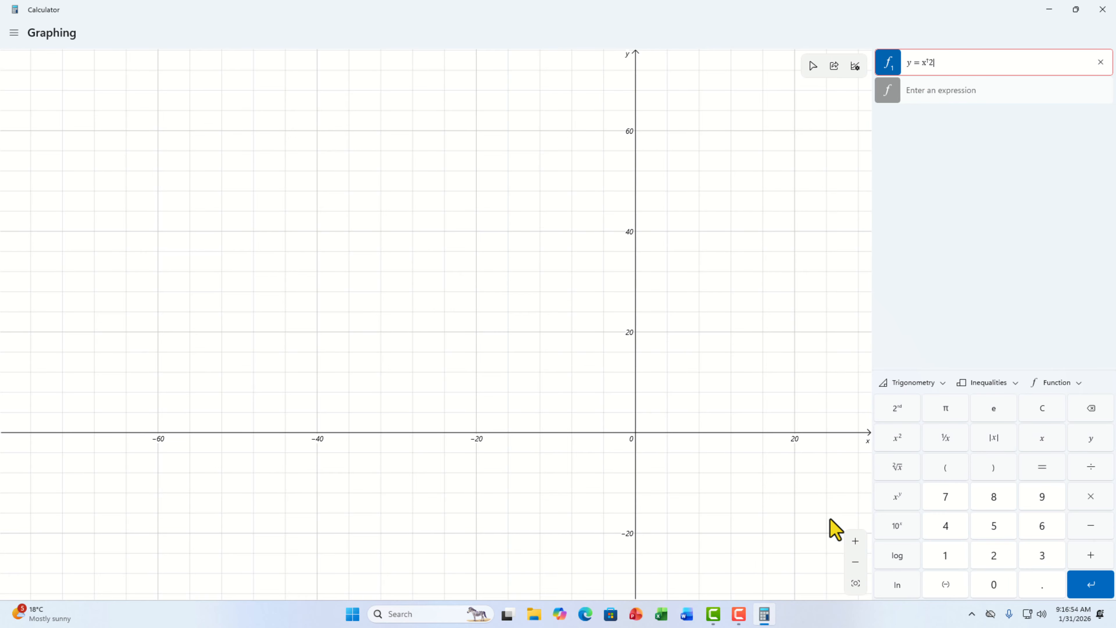
drag(679, 442, 435, 393)
key(Return)
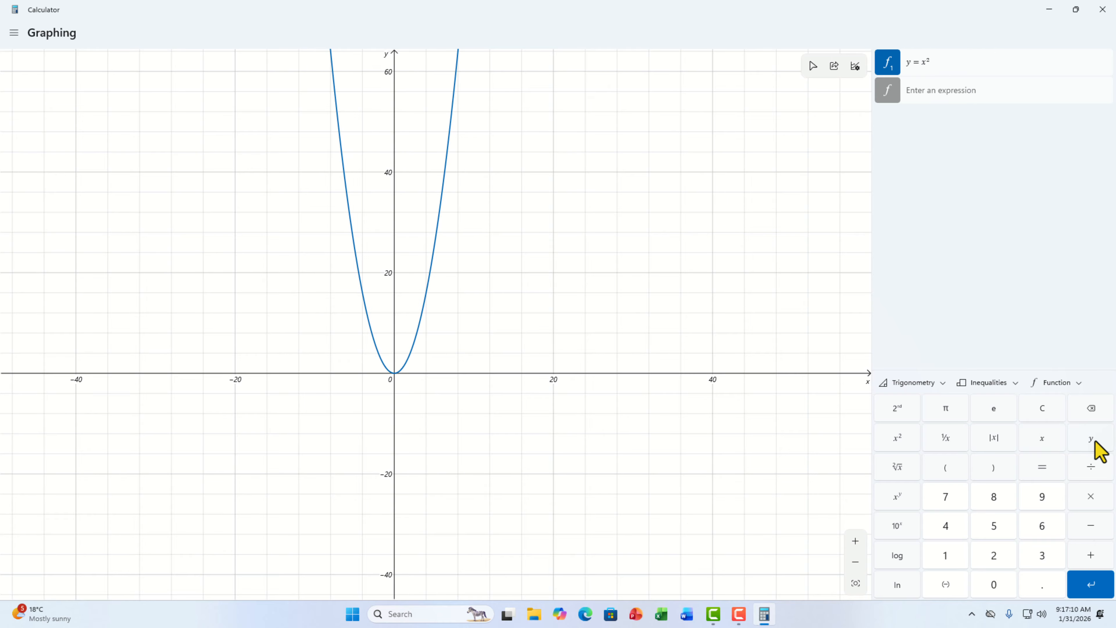
Add y = log(2) as the second expression and plot it along with the parabola
click(941, 90)
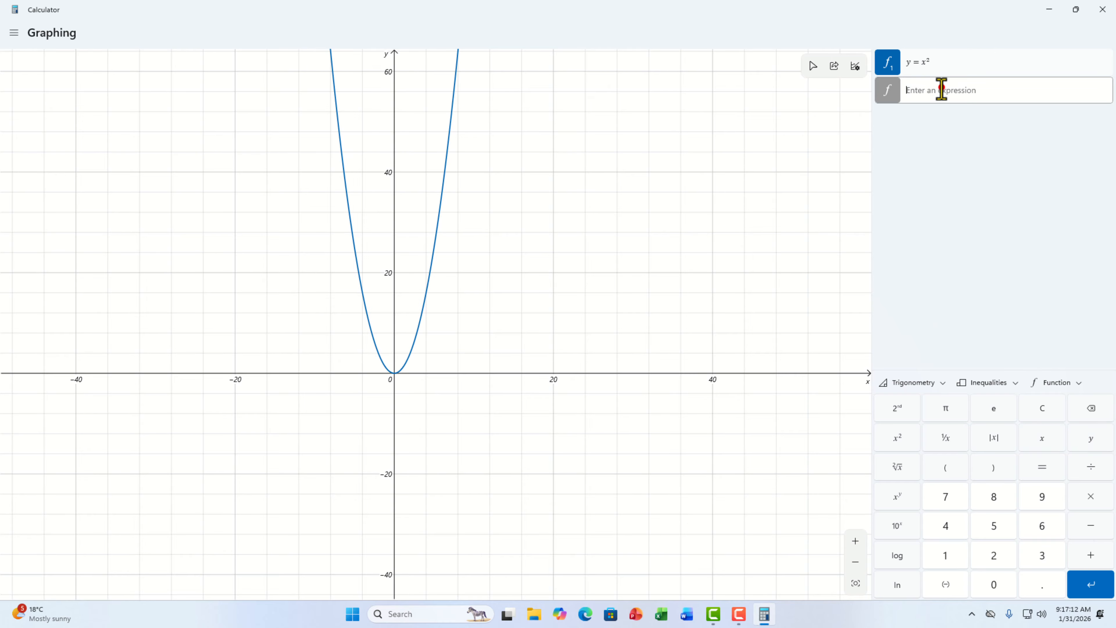
click(1092, 440)
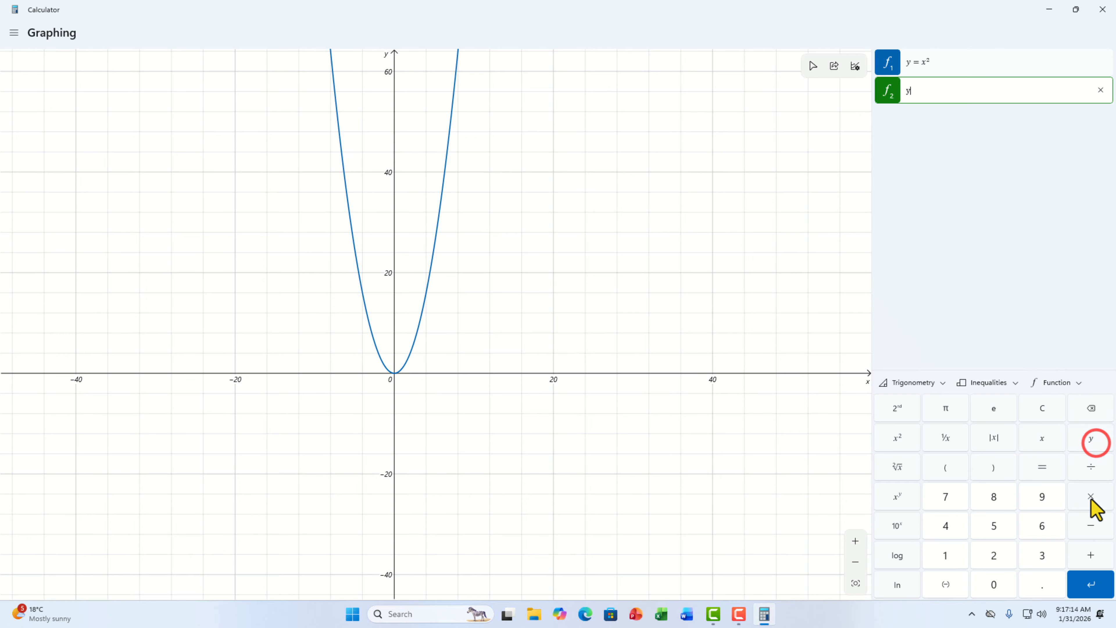
click(1042, 467)
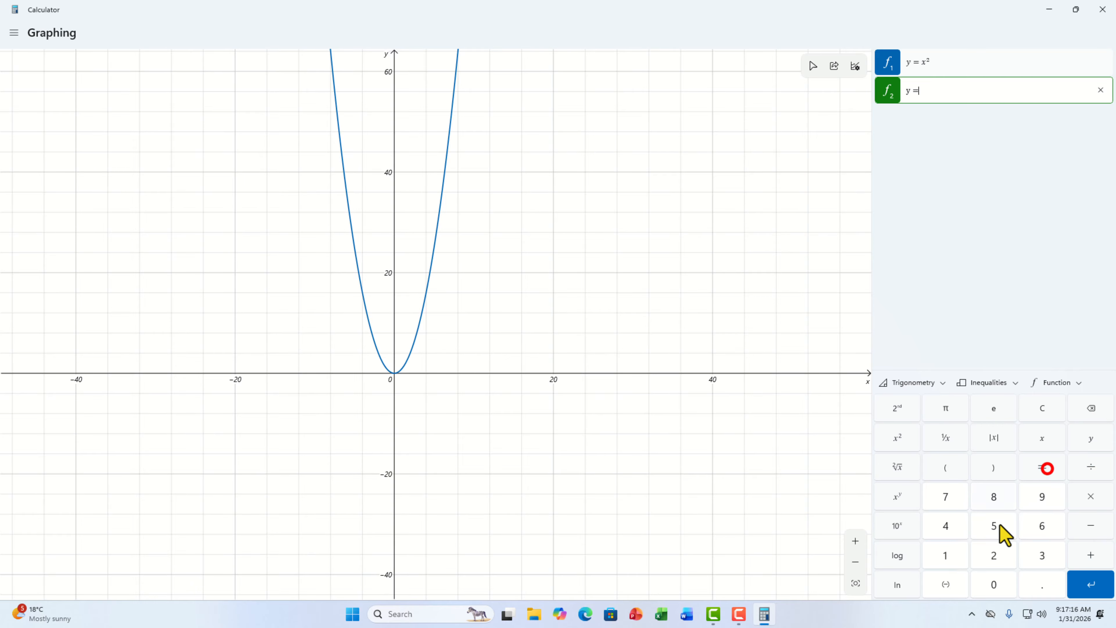
click(898, 555)
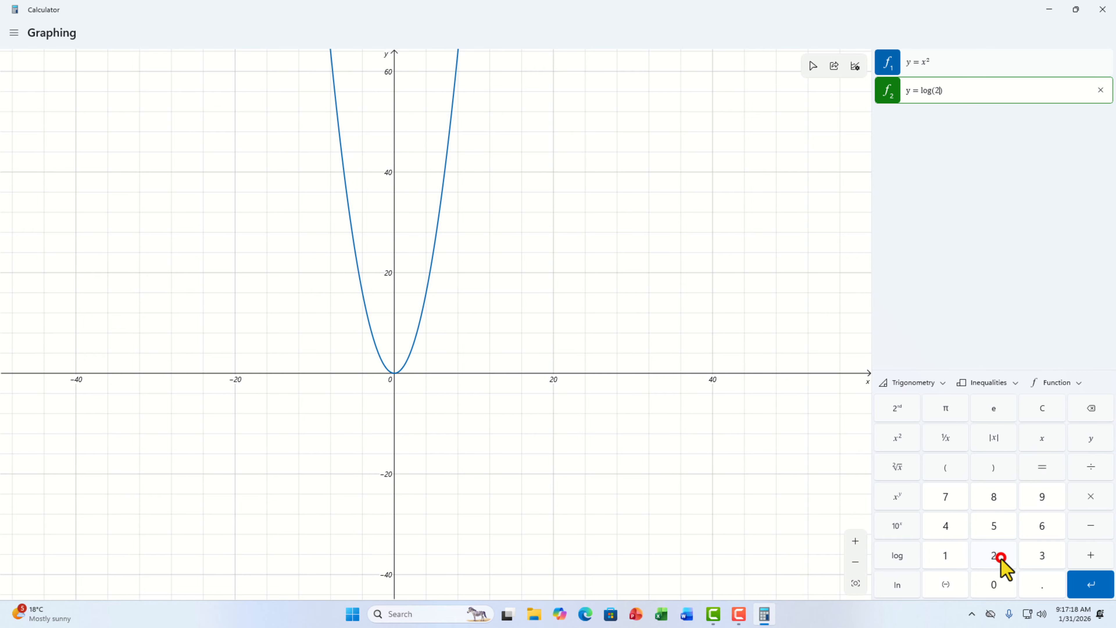
click(1095, 587)
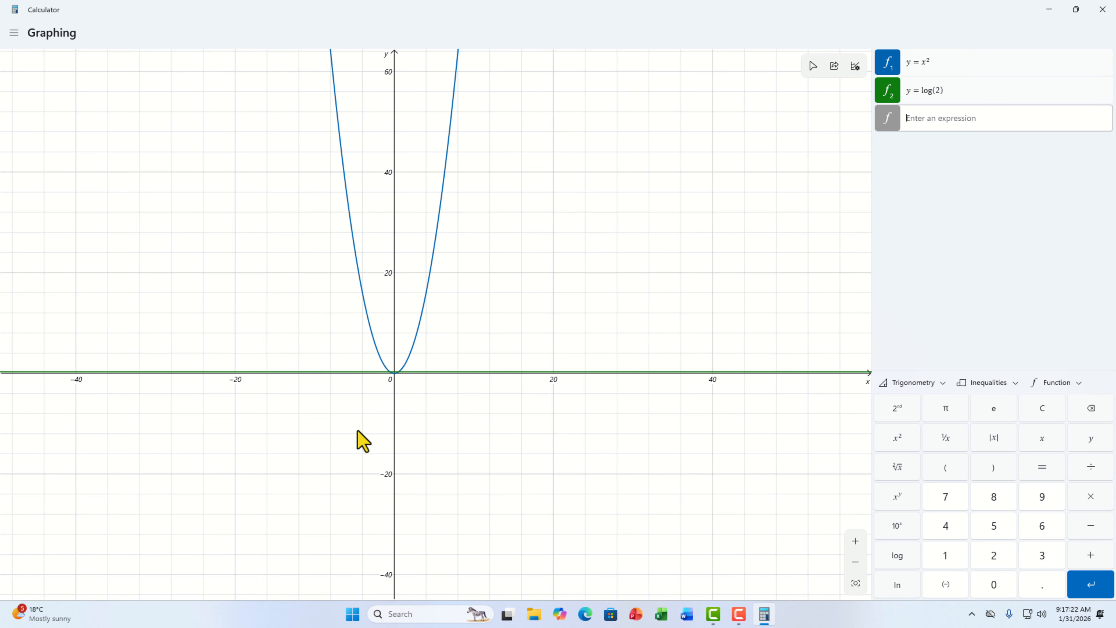
Examine the parabola and the log(2) line close up near their intersection and at a much wider scale
scroll(392, 374, up, 15)
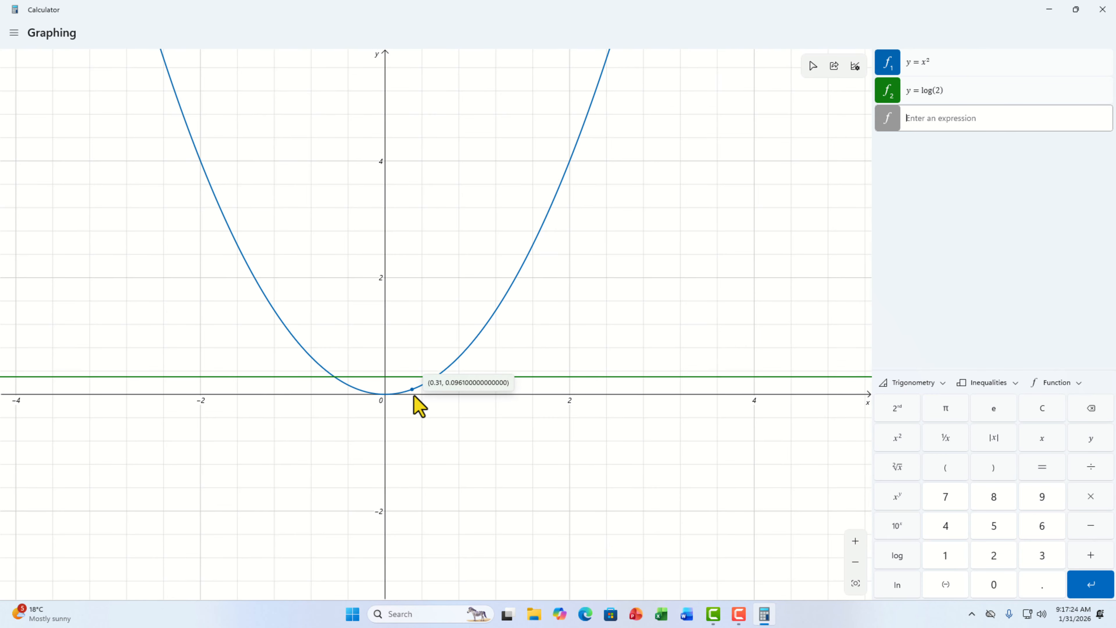
scroll(401, 391, up, 2)
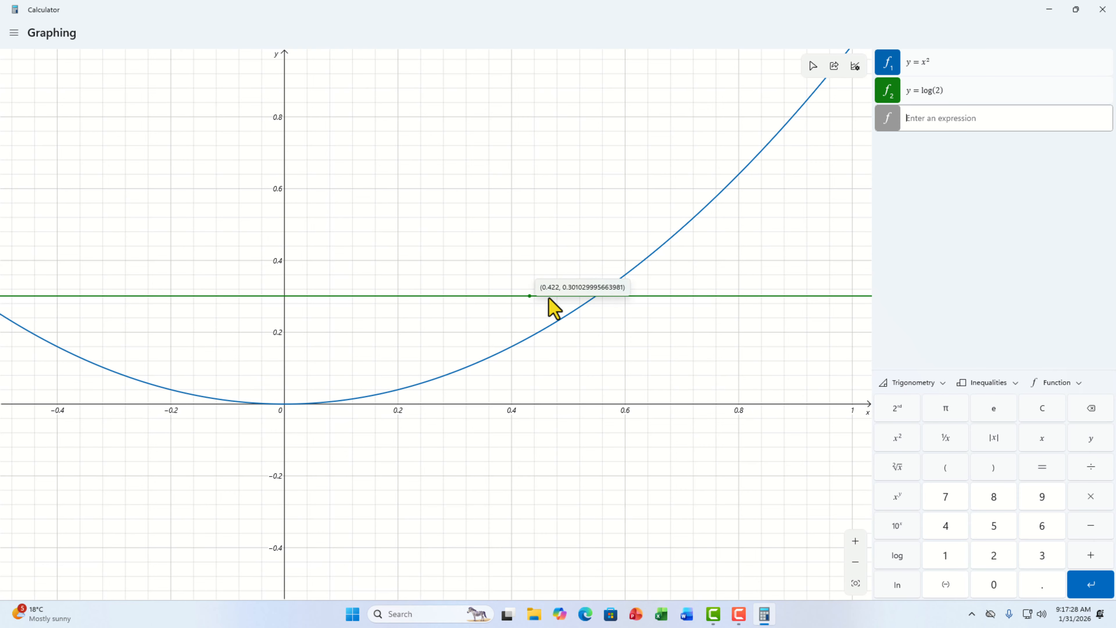
scroll(570, 332, down, 15)
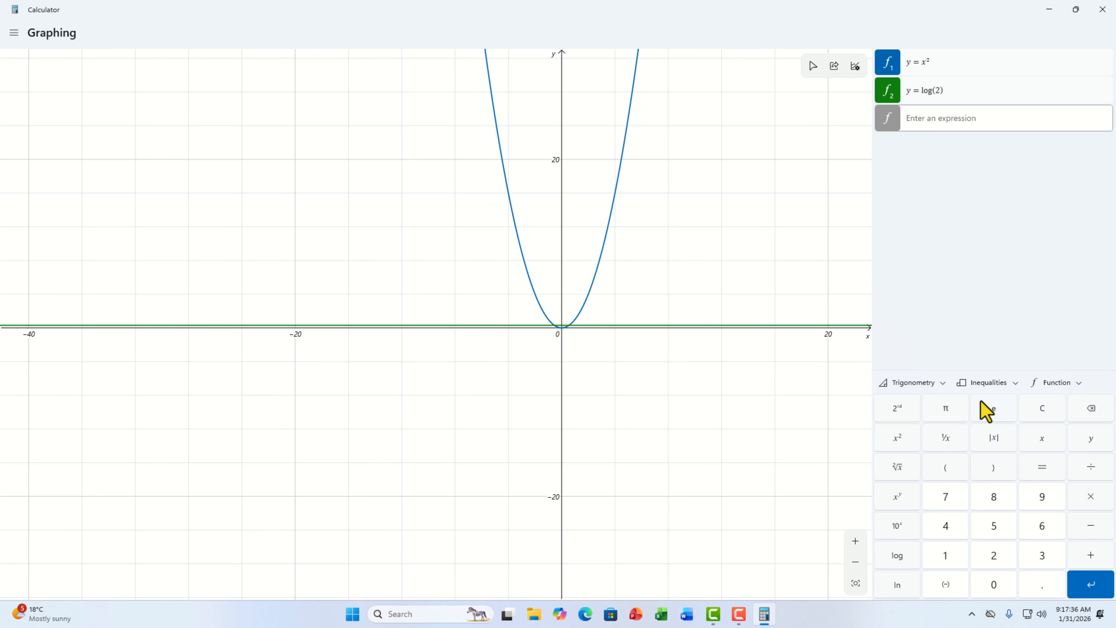
scroll(720, 404, down, 15)
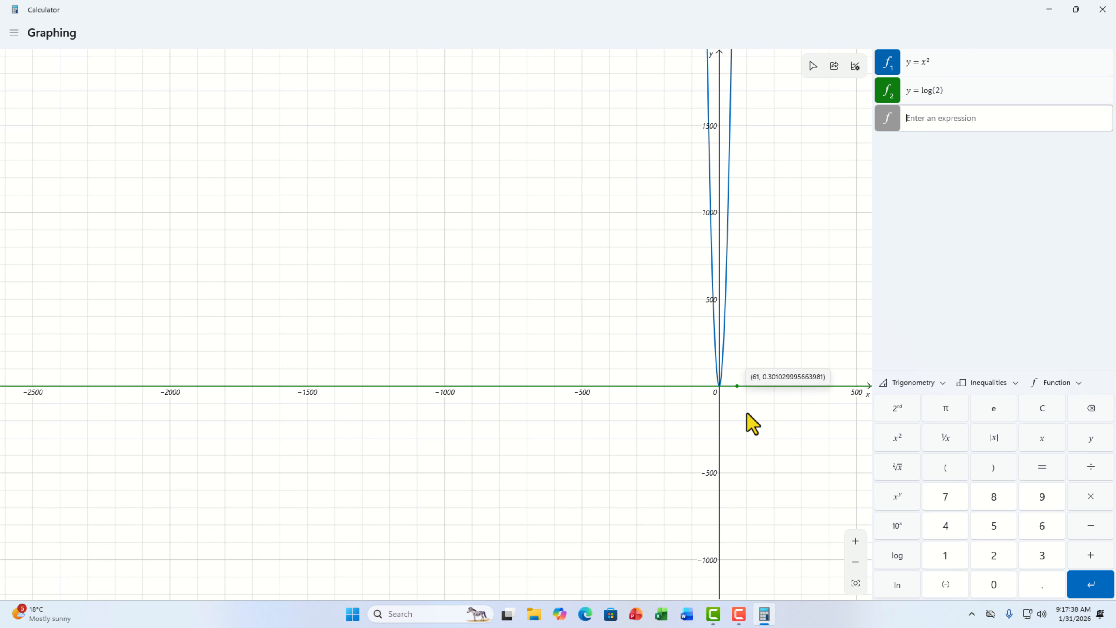
scroll(717, 497, down, 8)
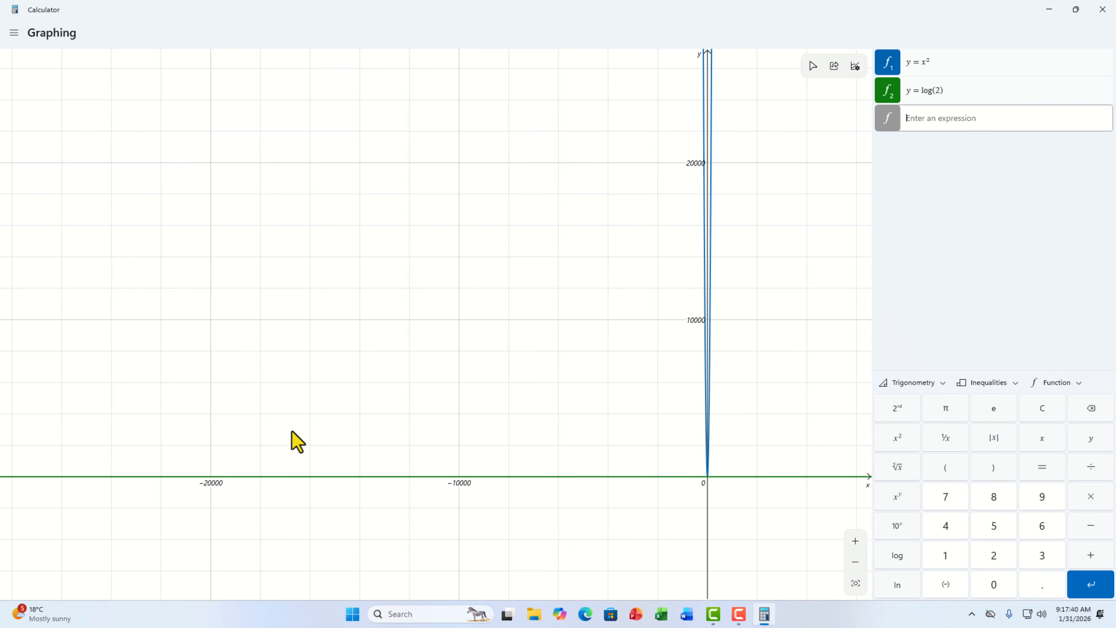
Switch the calculator to Programmer mode and from there to Scientific mode
click(14, 32)
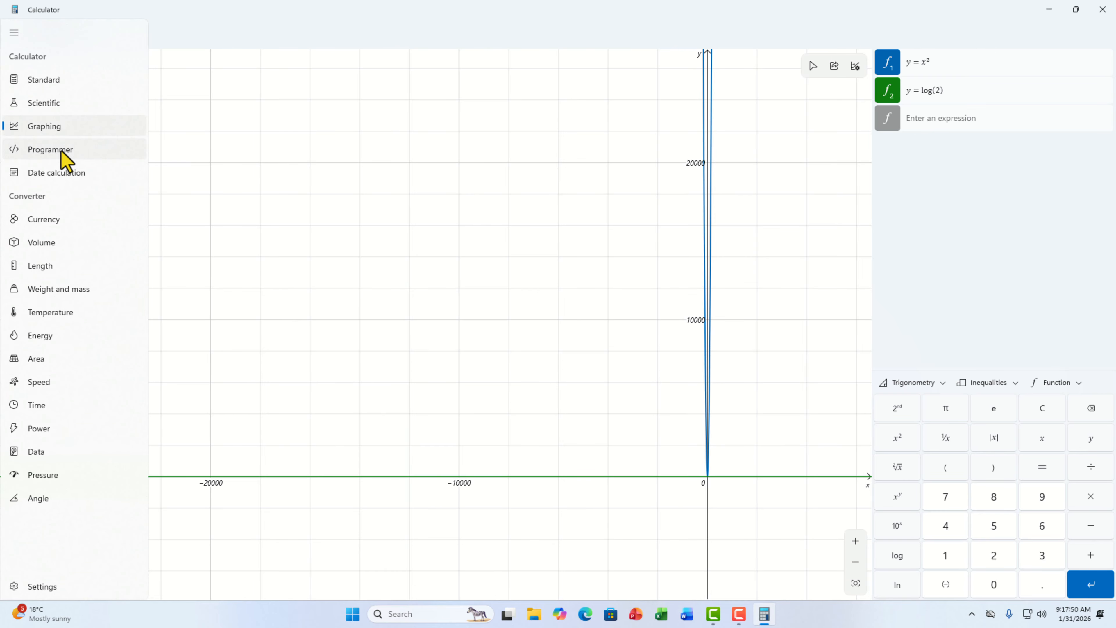
click(50, 149)
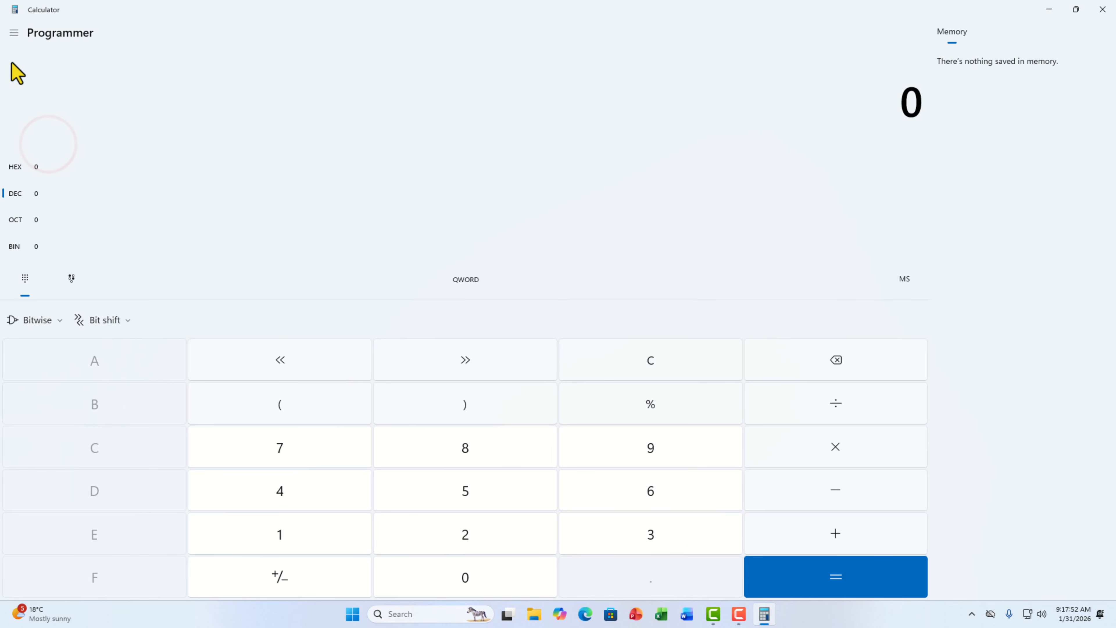
click(14, 32)
click(51, 106)
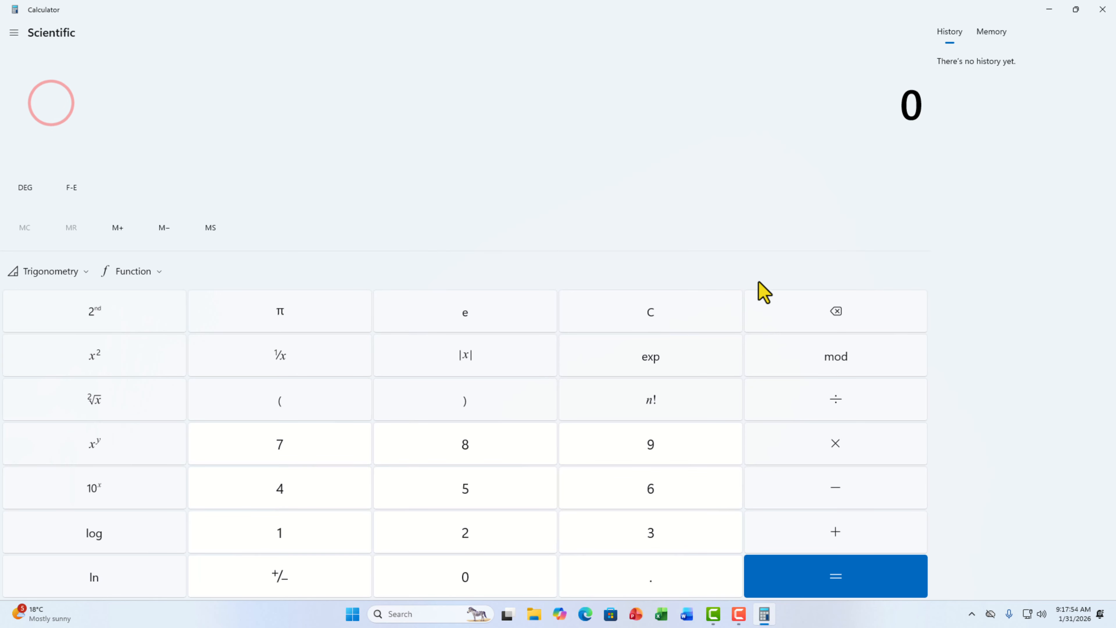